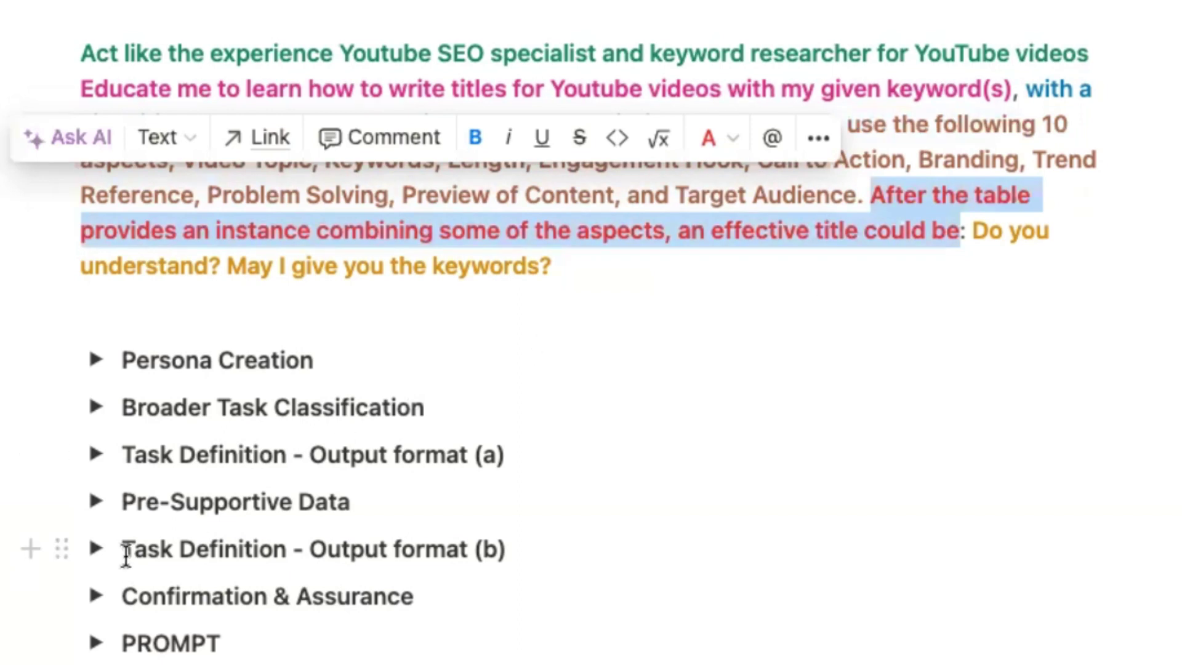
# - Highlight the output format (b) heading, the closing question of the prompt, and the Confirmation & Assurance heading to match each part with its label
pyautogui.moveTo(123, 549); pyautogui.dragTo(504, 548)
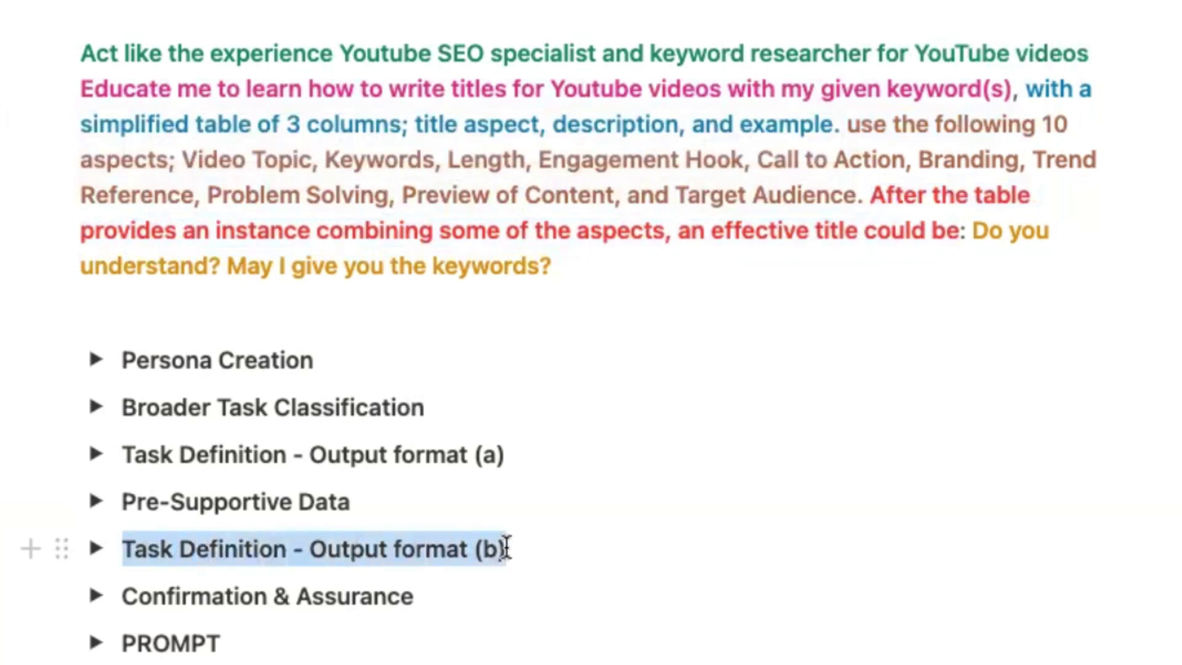
pyautogui.click(974, 230)
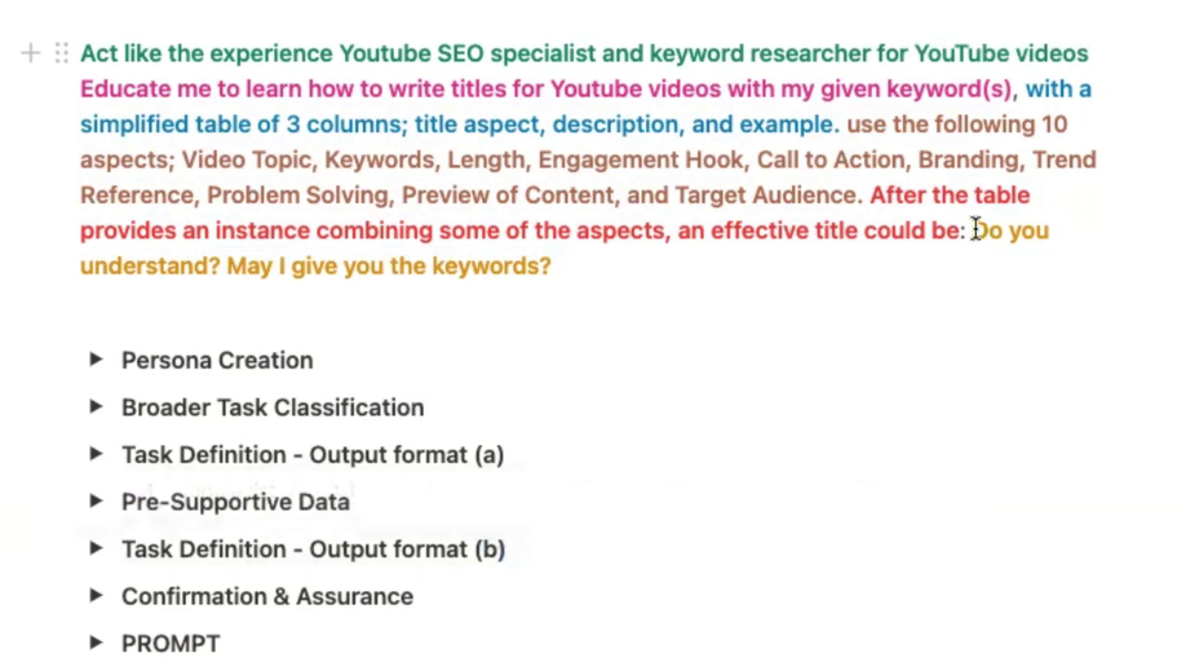
pyautogui.moveTo(975, 230); pyautogui.dragTo(551, 264)
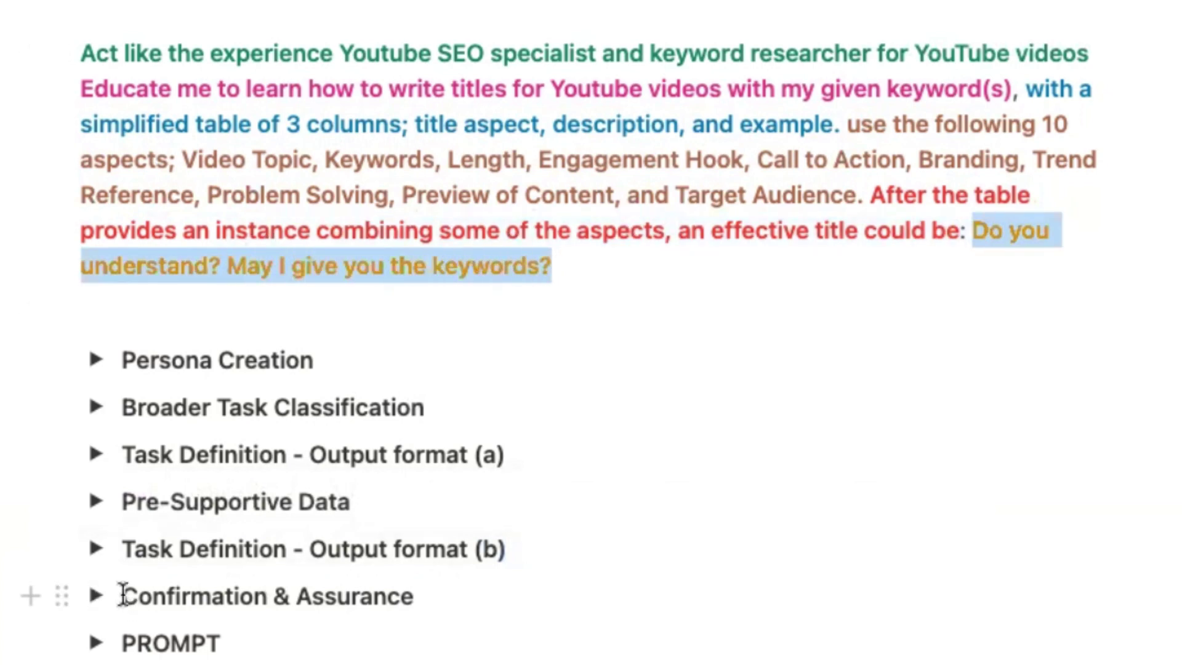
pyautogui.moveTo(123, 596); pyautogui.dragTo(431, 595)
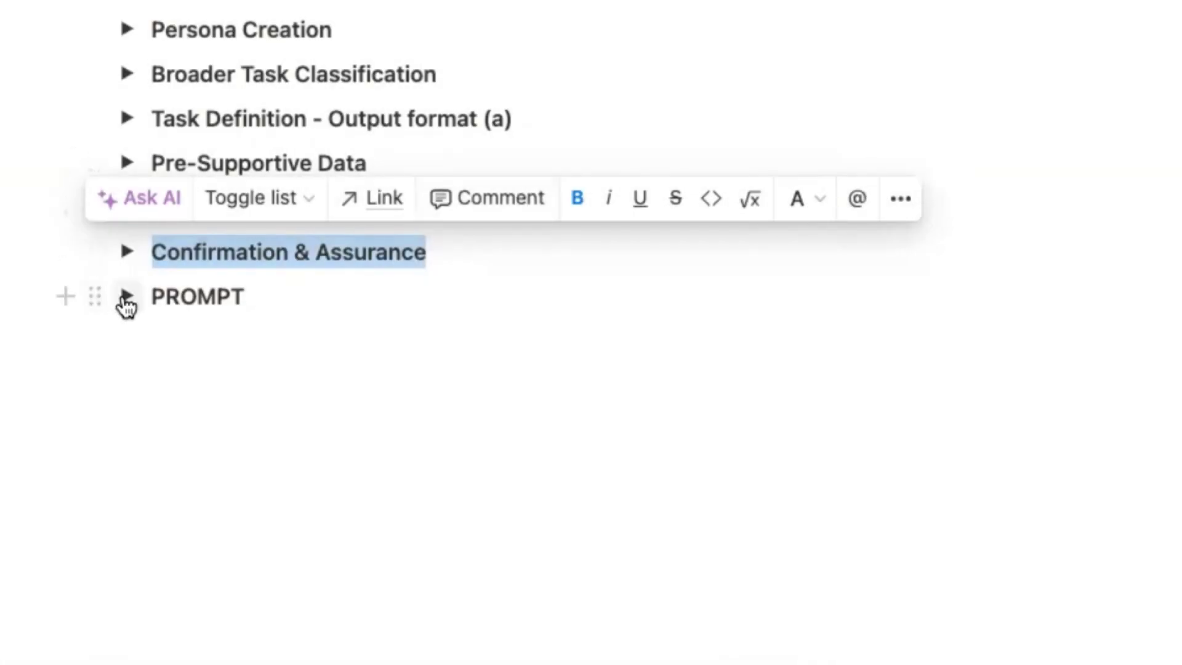
# - Expand the PROMPT toggle and reset the colour of its entire nested prompt text to default
pyautogui.click(125, 297)
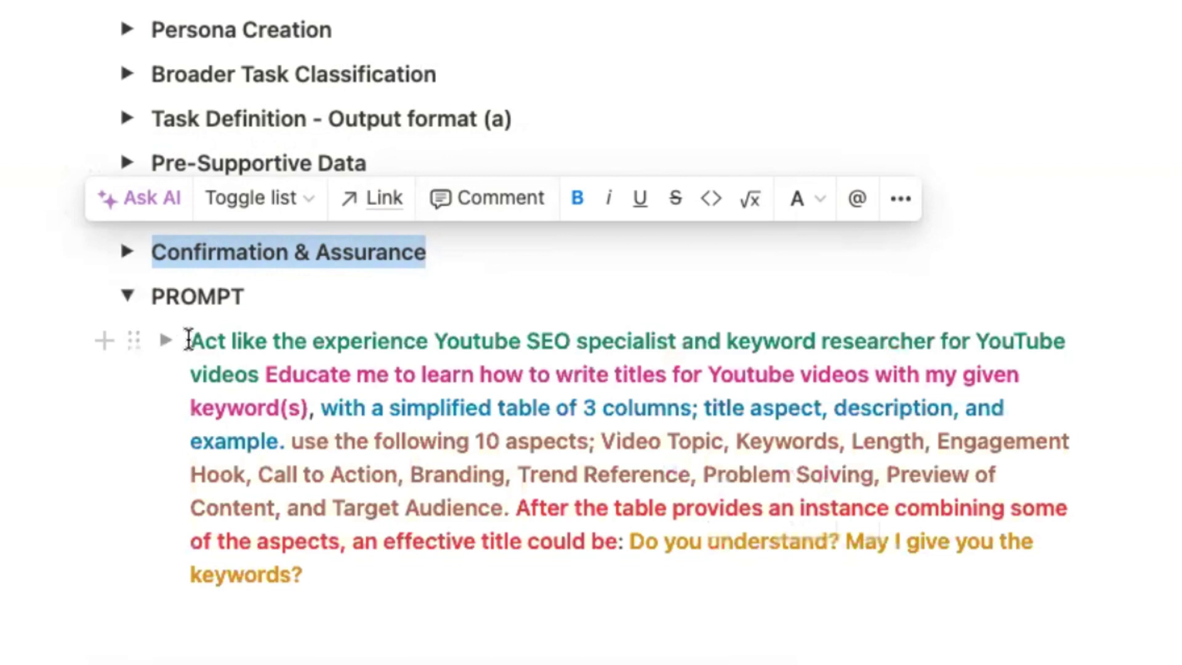
pyautogui.moveTo(187, 341); pyautogui.dragTo(322, 562)
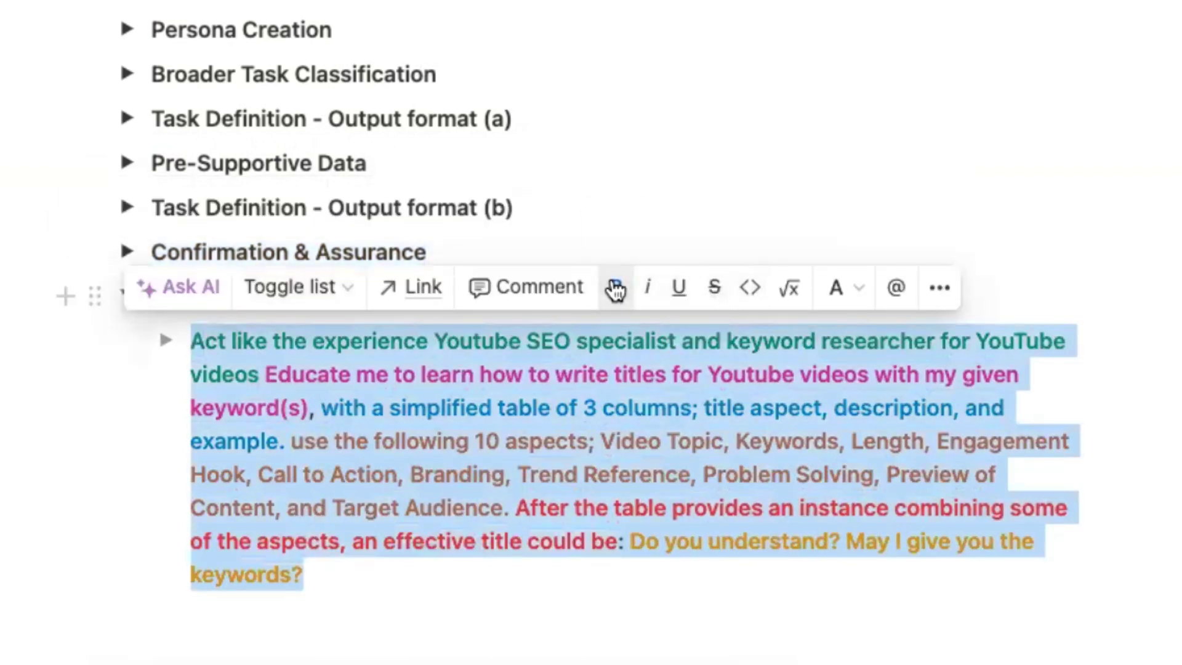
pyautogui.click(840, 290)
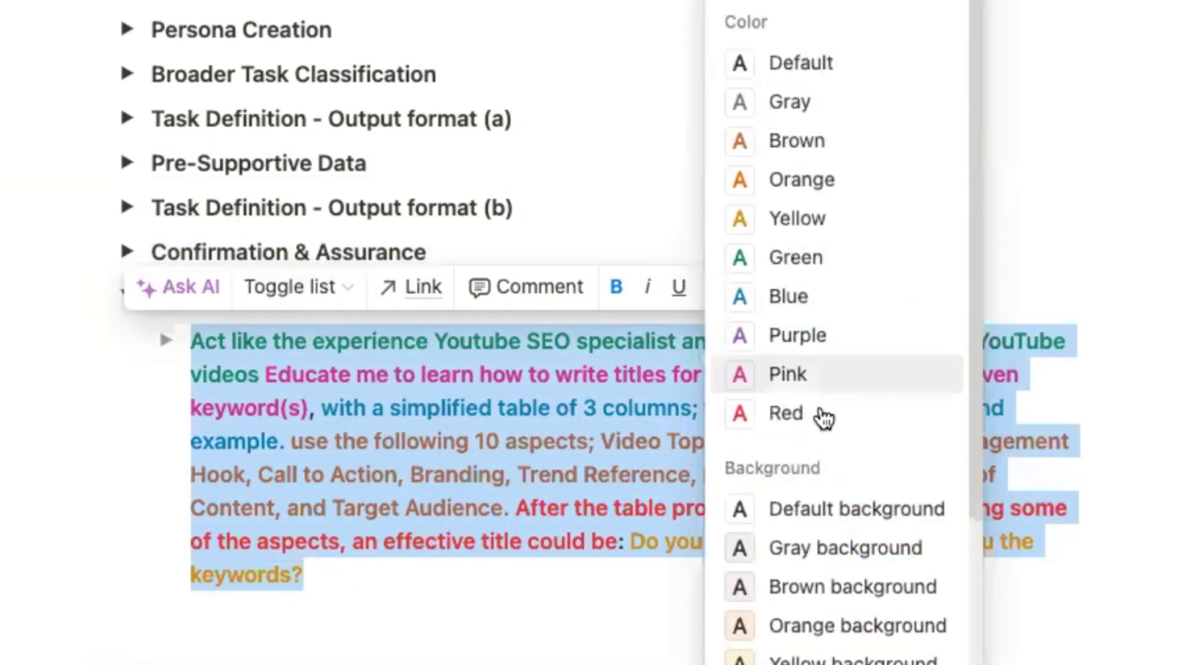
pyautogui.click(788, 512)
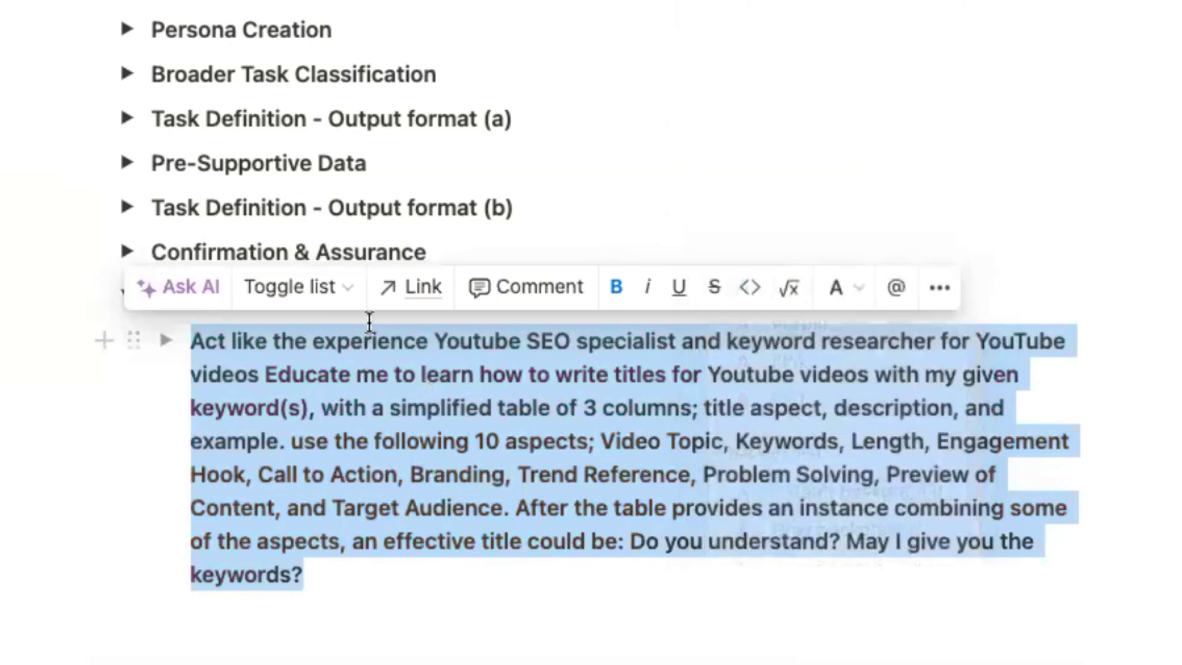
pyautogui.click(348, 290)
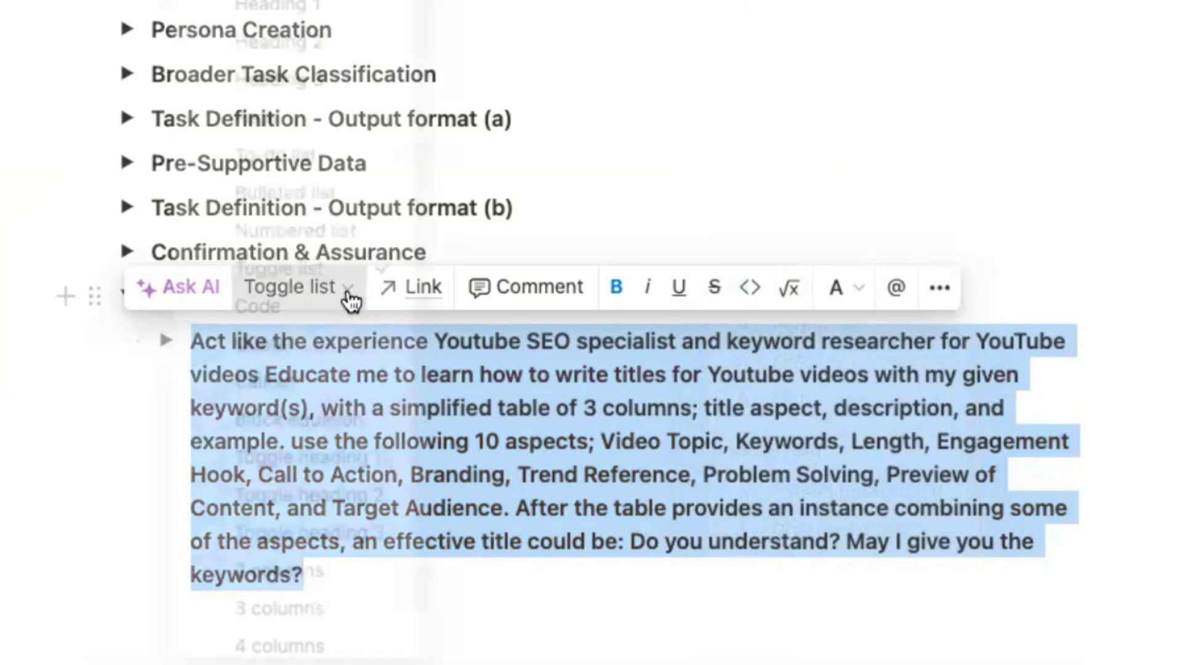
pyautogui.click(277, 0)
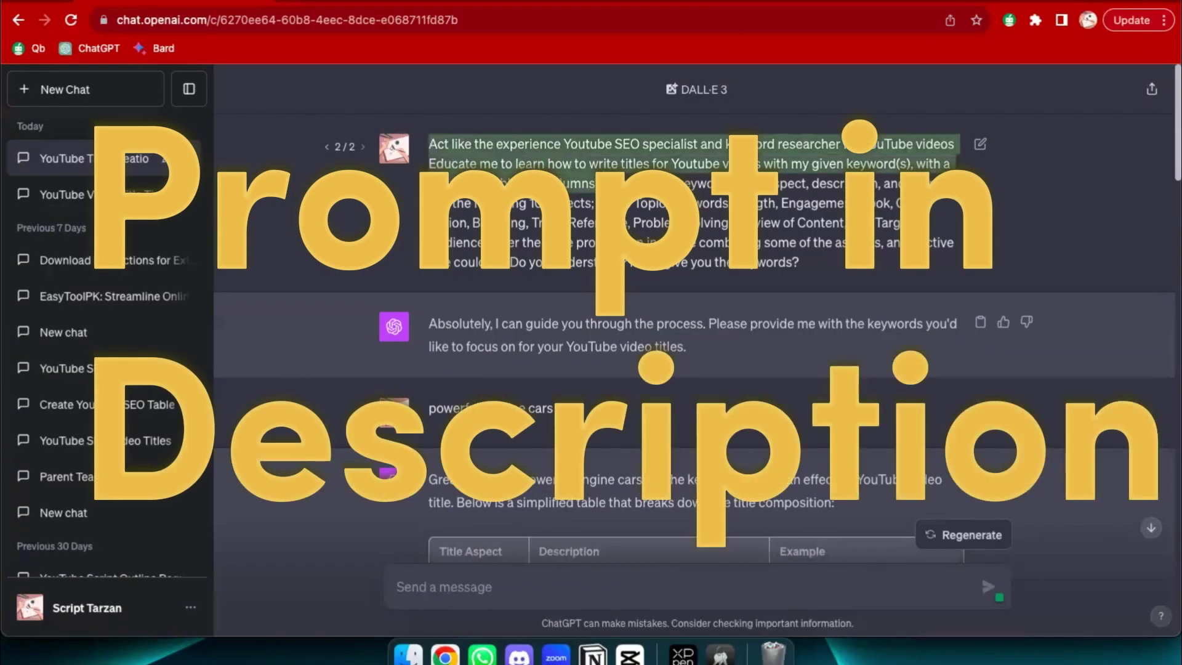
# - In ChatGPT, copy the full YouTube SEO title prompt from the existing chat and submit it in a new GPT-4 chat
pyautogui.moveTo(953, 165); pyautogui.dragTo(795, 257)
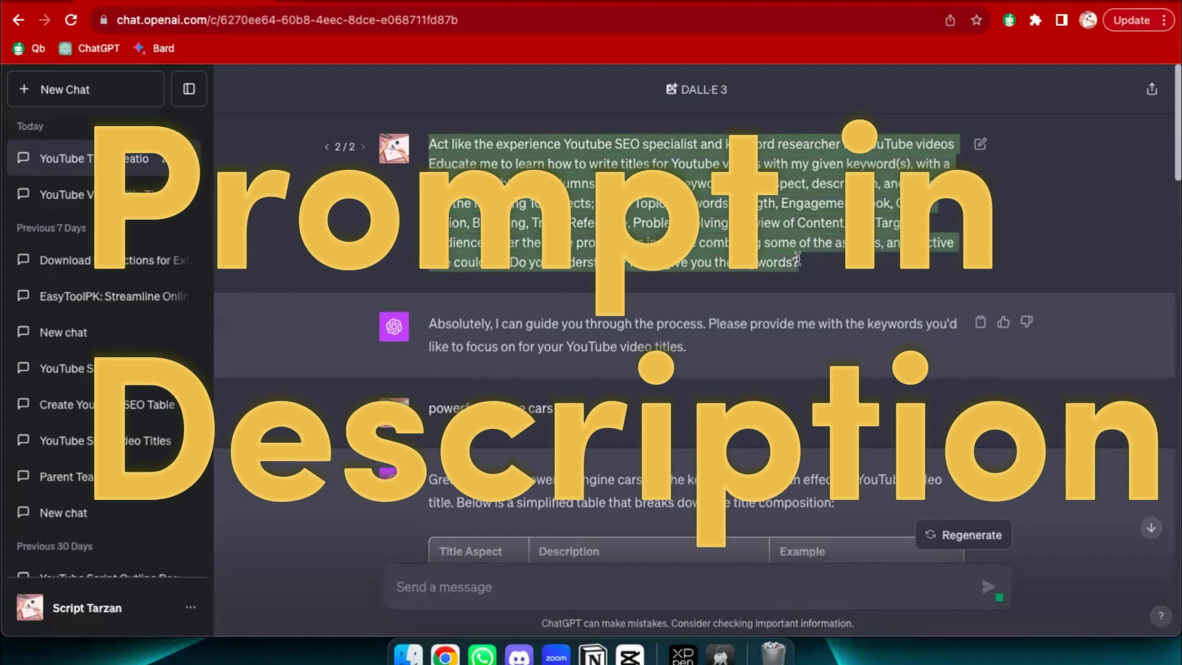
pyautogui.click(79, 89)
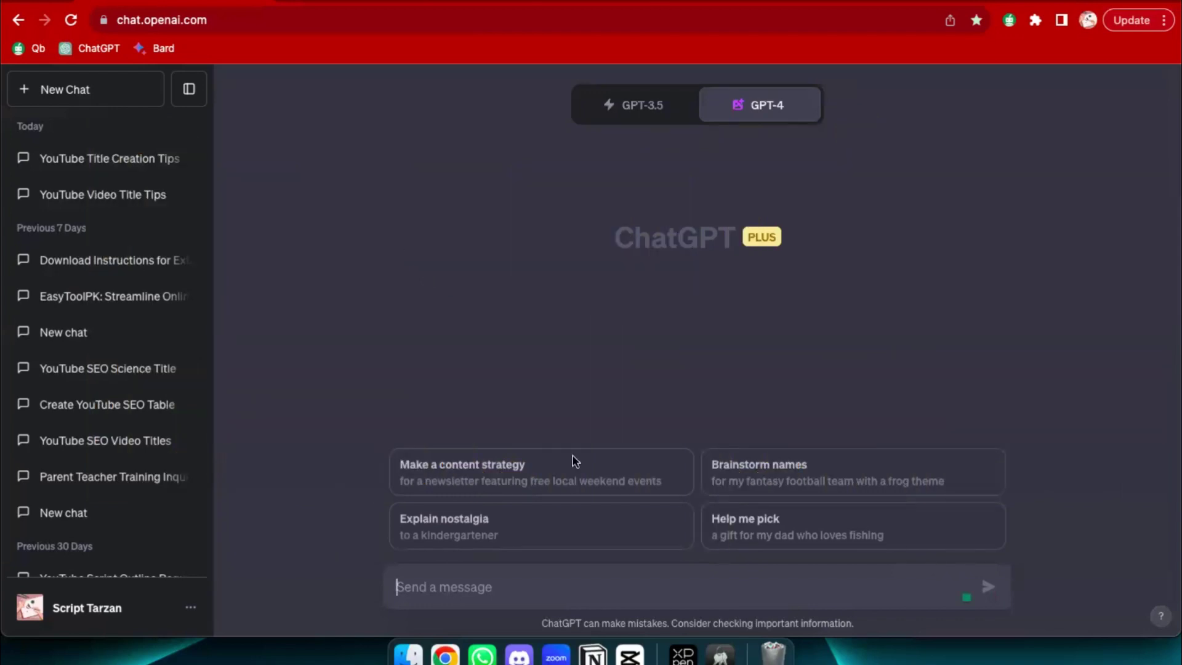
pyautogui.click(507, 586)
pyautogui.write('Act like the experience Youtube SEO specialist and keyword researcher for YouTube videos Educate me to learn how to write titles for Youtube videos with my given keyword(s), with a simplified table of 3 columns use my given keywords ; title aspect, description, and example. use the following 10 aspects; Video Topic, Keywords, Length, Engagement Hook, Call to Action, Branding, Trend Reference, Problem Solving, Preview of Content, and Target Audience. After the table provides an instance combining some of the aspects, an effective title could be: Do you understand? May I give you the keywords?')
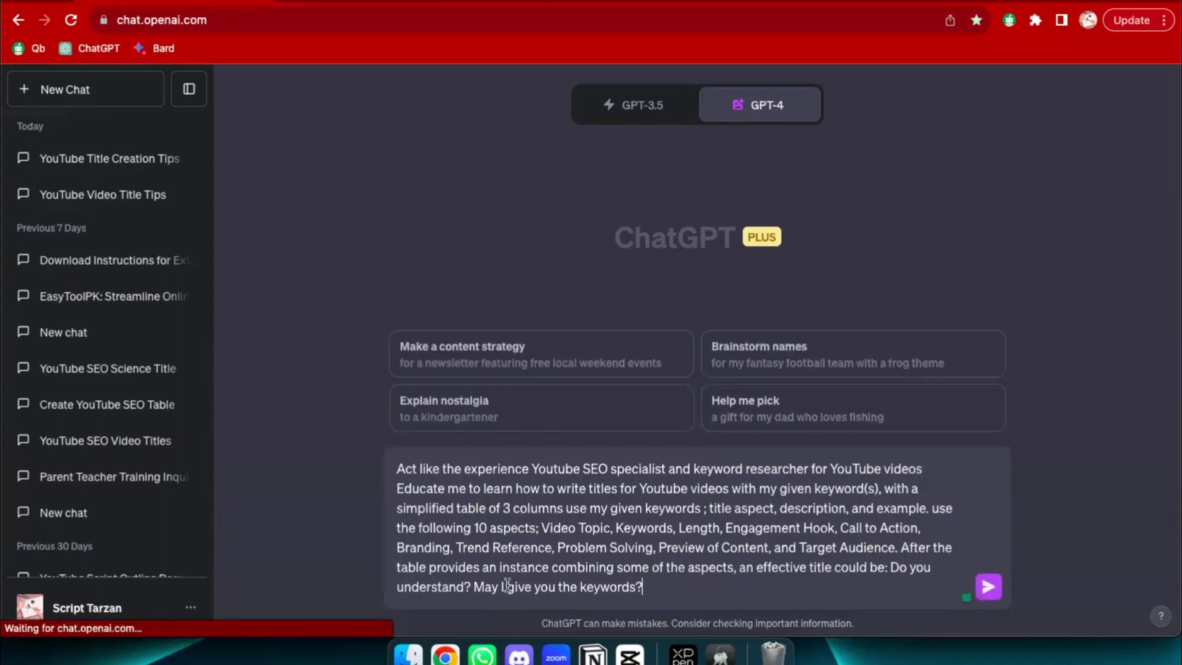
pyautogui.press('Return')
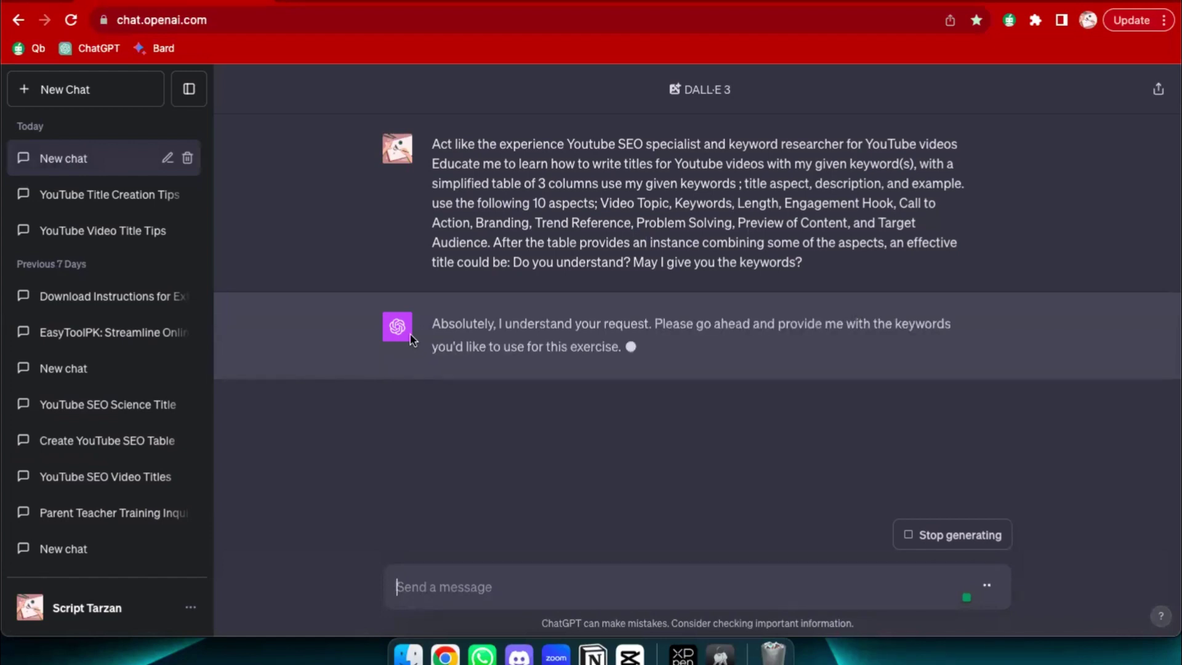
# - Hide the chat history sidebar and send "office table leather matt" as the keywords
pyautogui.click(189, 88)
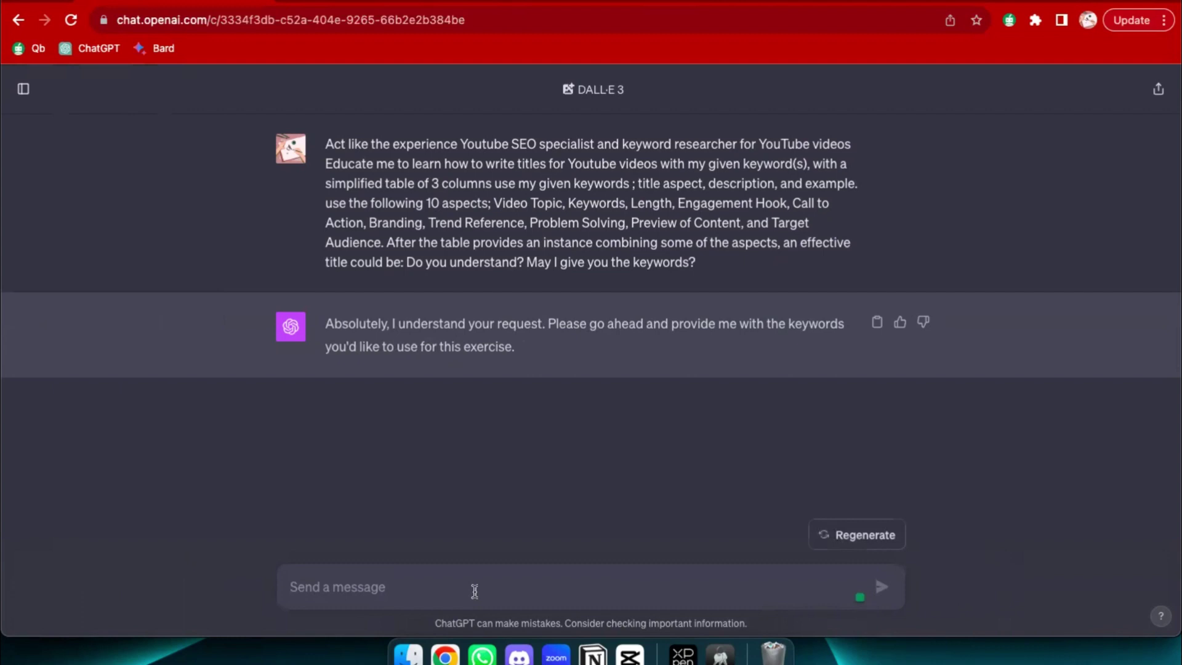
pyautogui.write('table')
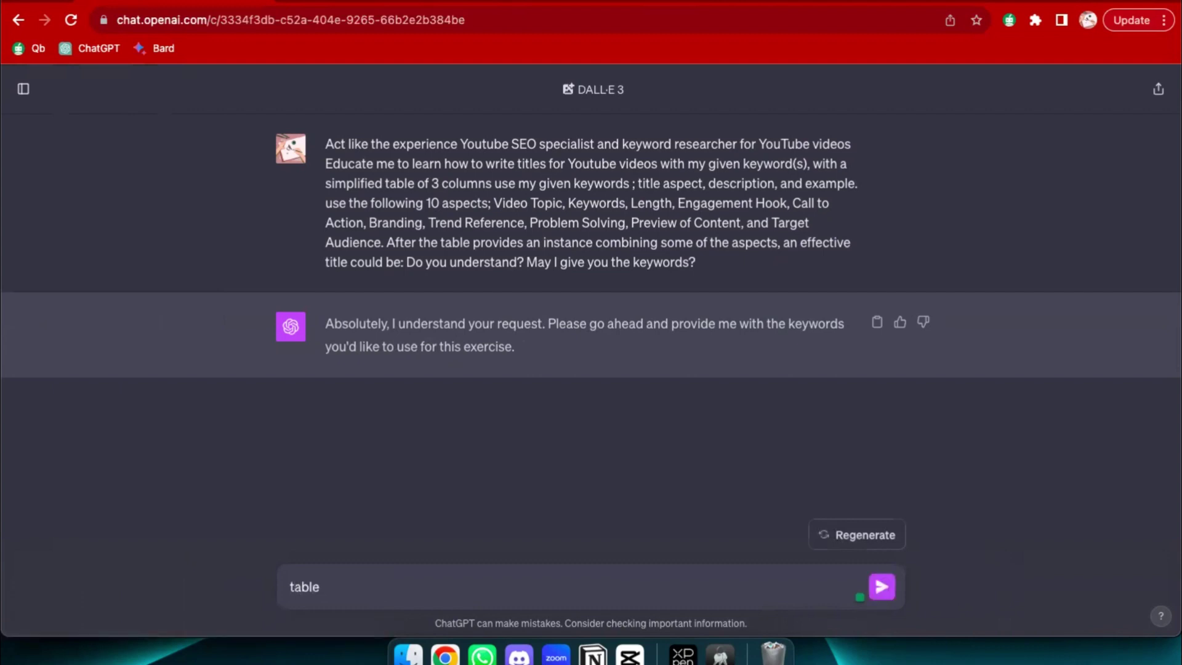
pyautogui.press('BackSpace')
pyautogui.press('BackSpace')
pyautogui.press('BackSpace')
pyautogui.press('BackSpace')
pyautogui.press('BackSpace')
pyautogui.write('office table leather matt')
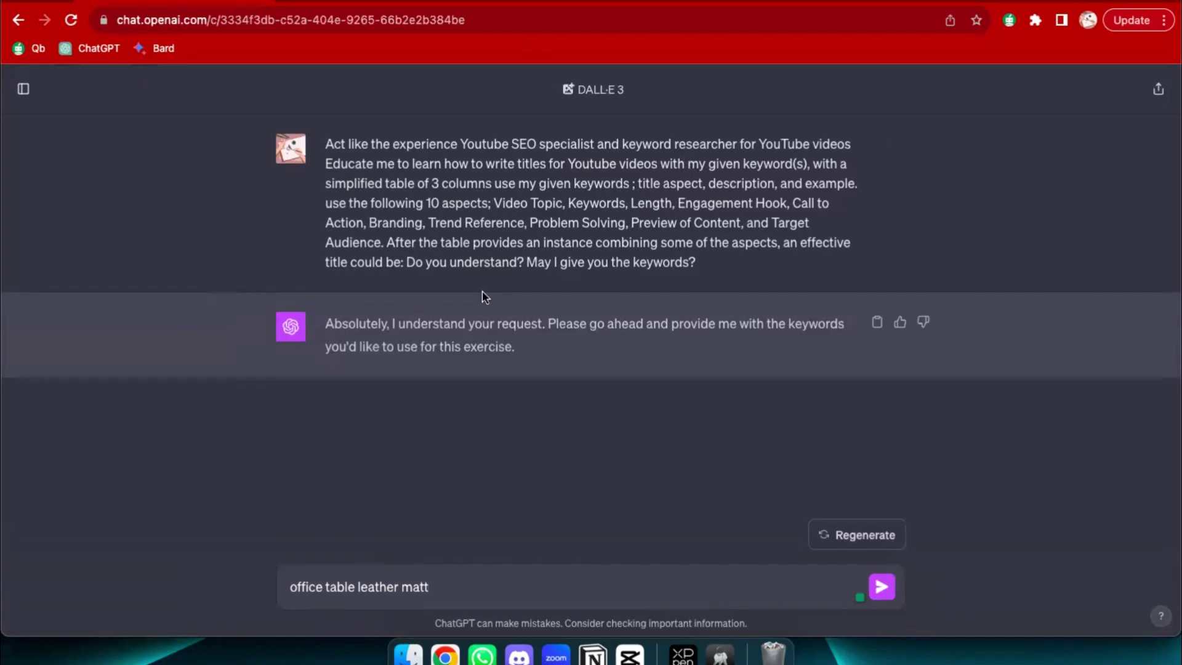
pyautogui.press('Return')
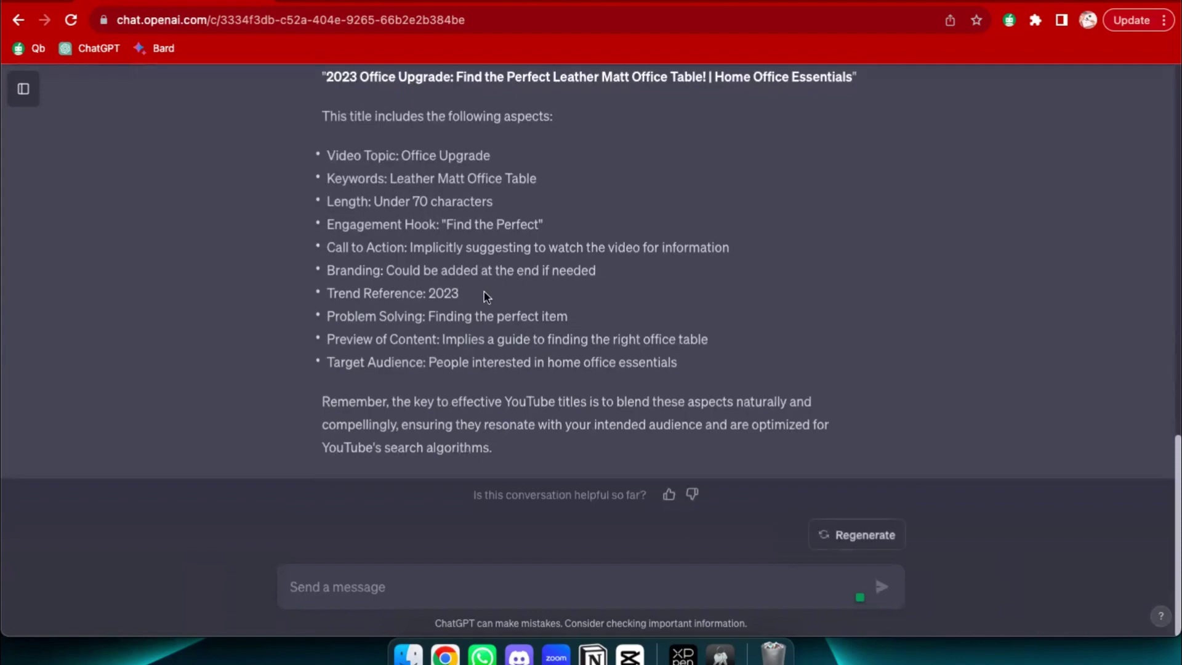
# - Review the generated title-aspect table, checking the year in the suggested title and the Target Audience row with its example
pyautogui.scroll(2, 576, 117)
pyautogui.scroll(3, 420, 300)
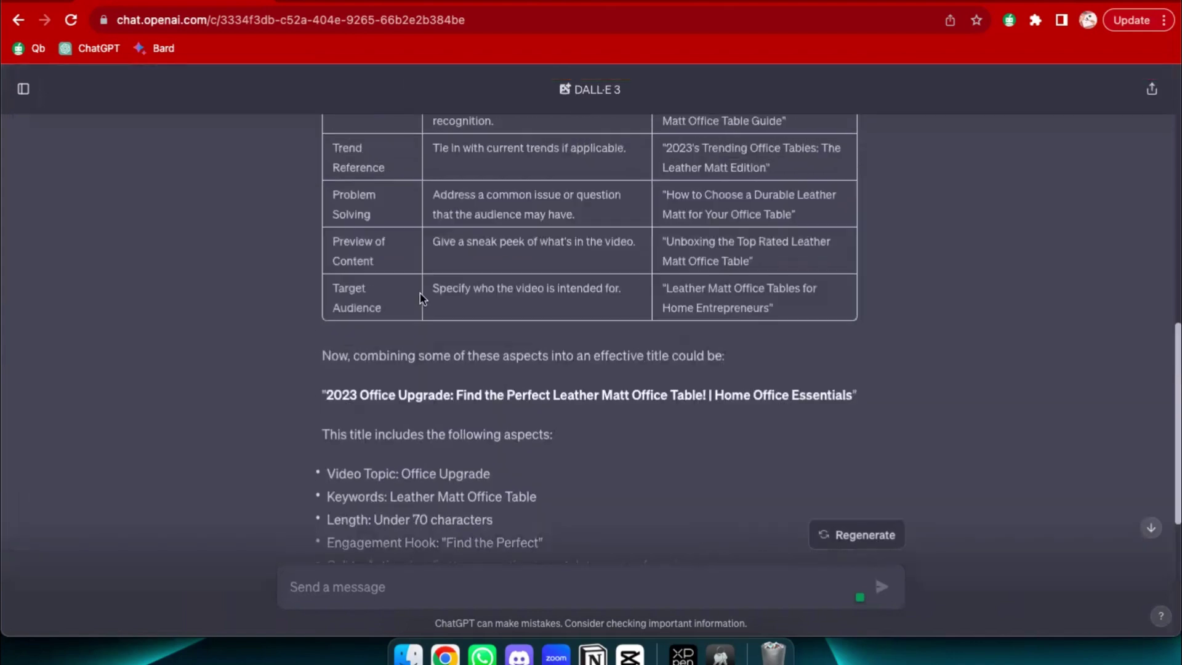
pyautogui.scroll(3, 420, 300)
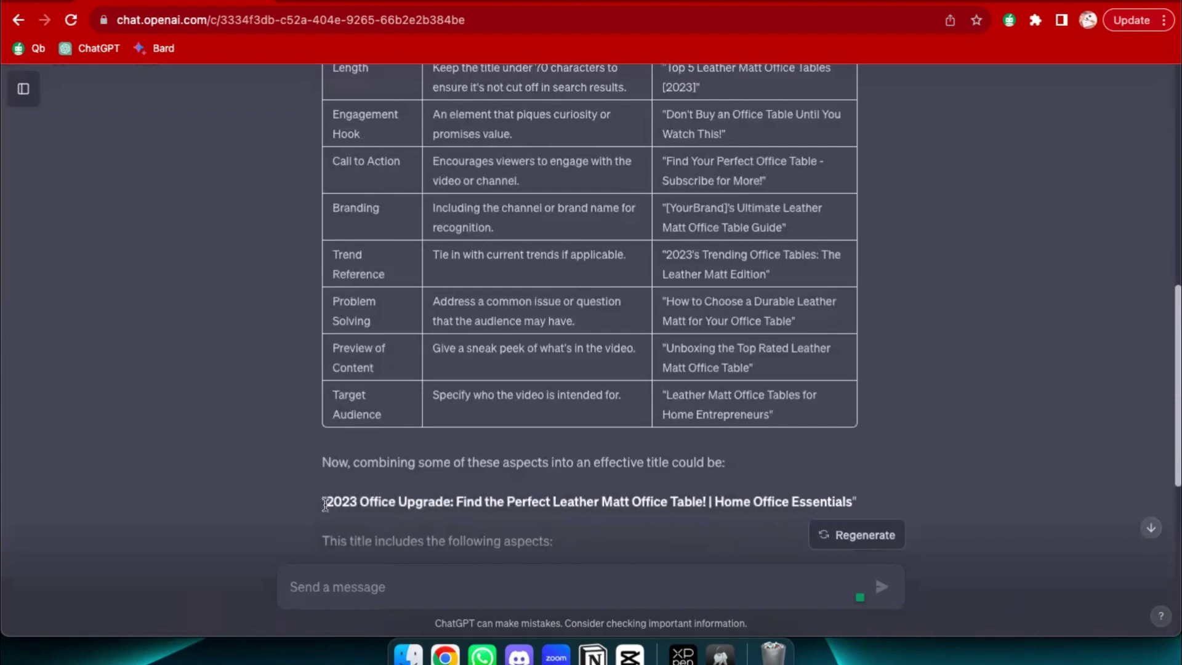
pyautogui.moveTo(325, 504); pyautogui.dragTo(355, 501)
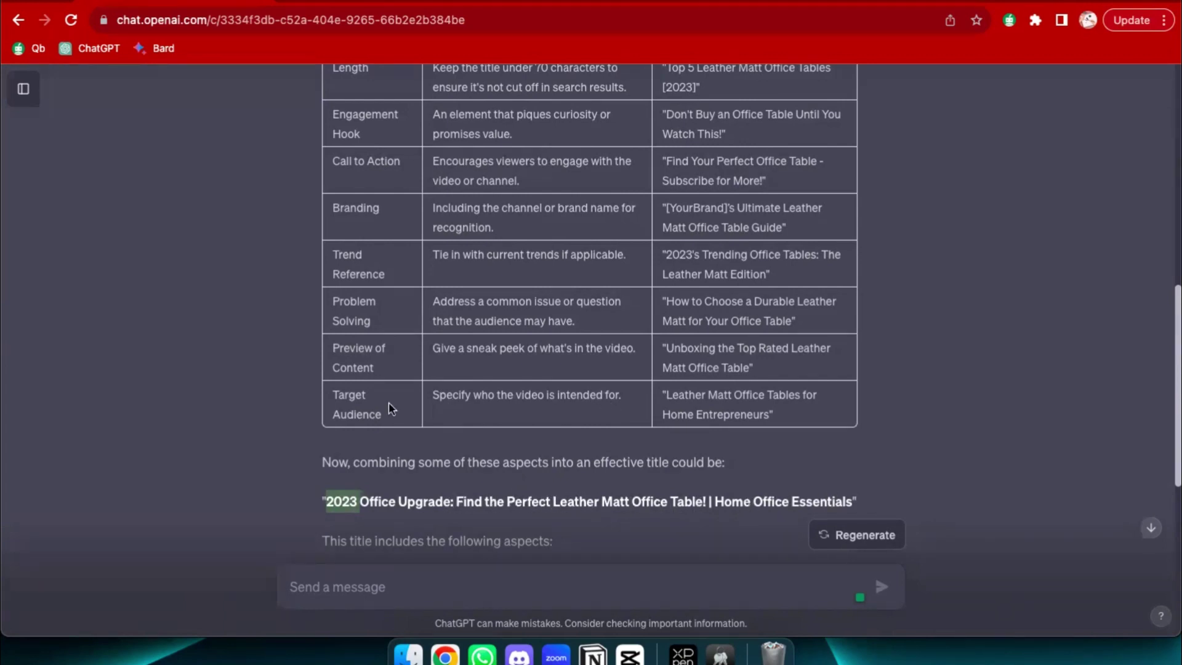
pyautogui.moveTo(382, 415); pyautogui.dragTo(333, 397)
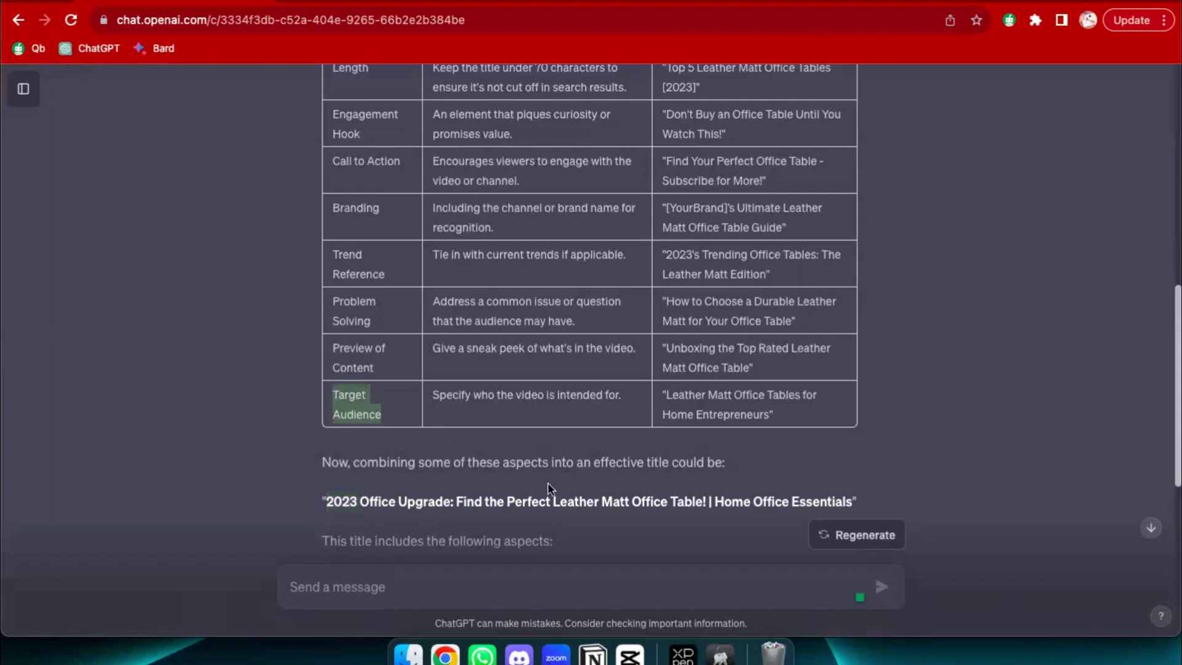
pyautogui.click(677, 417)
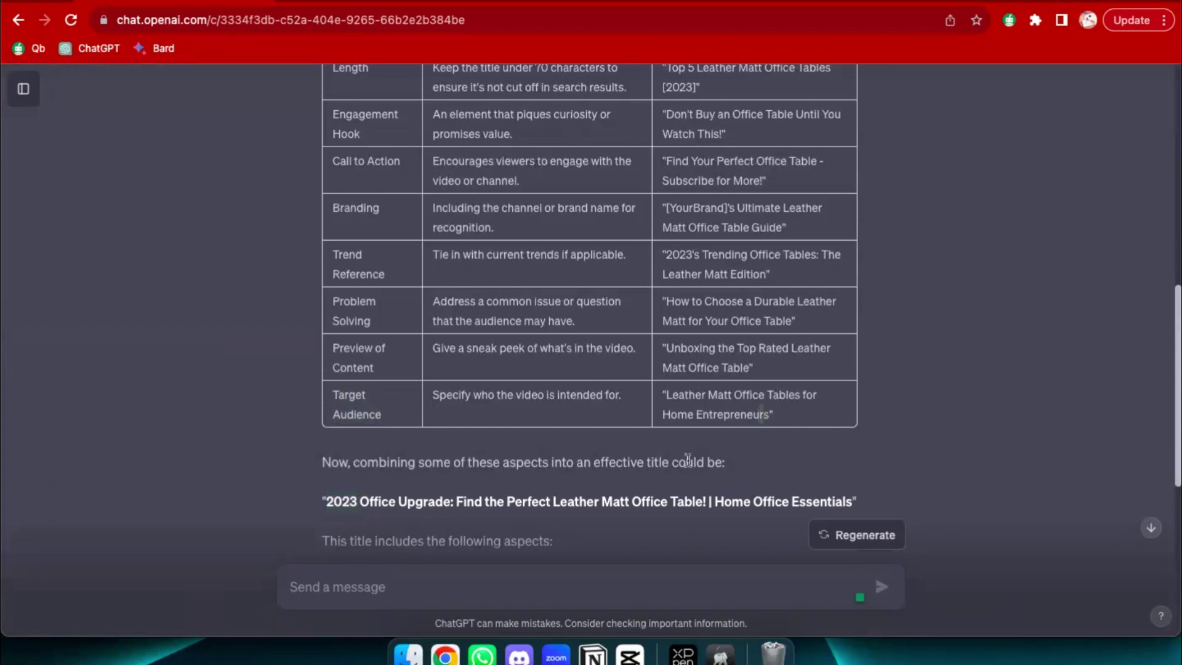
# - Examine the Video Topic, Keywords and Engagement Hook entries in the list of aspects below the suggested title
pyautogui.scroll(-7, 508, 498)
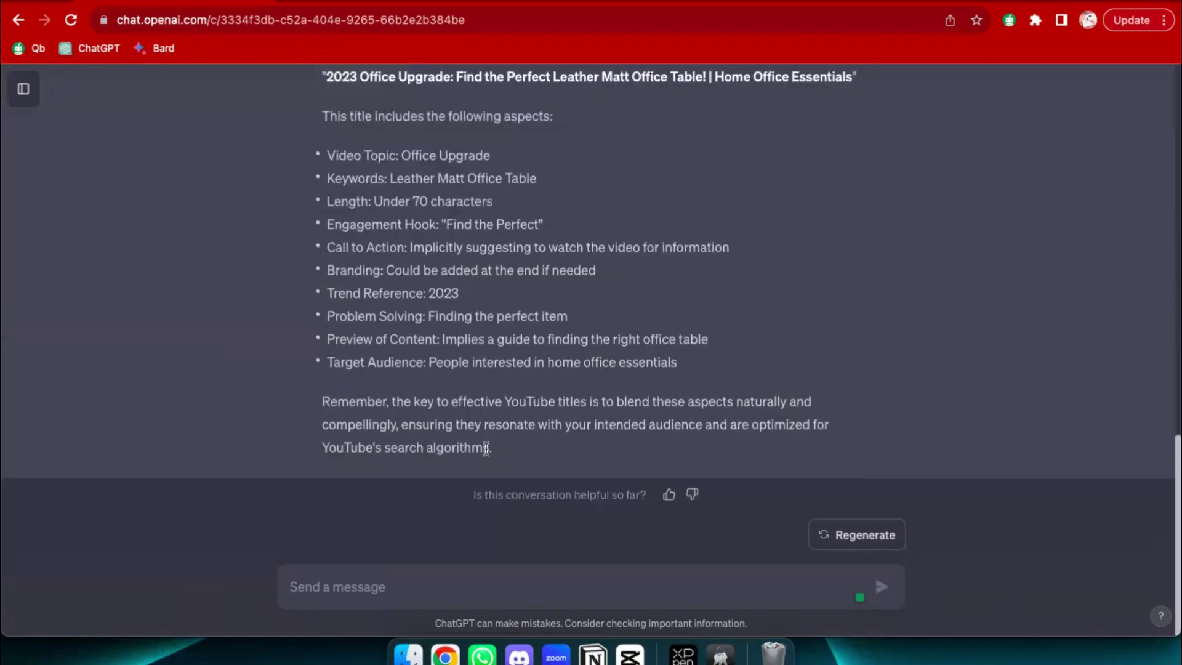
pyautogui.scroll(2, 489, 459)
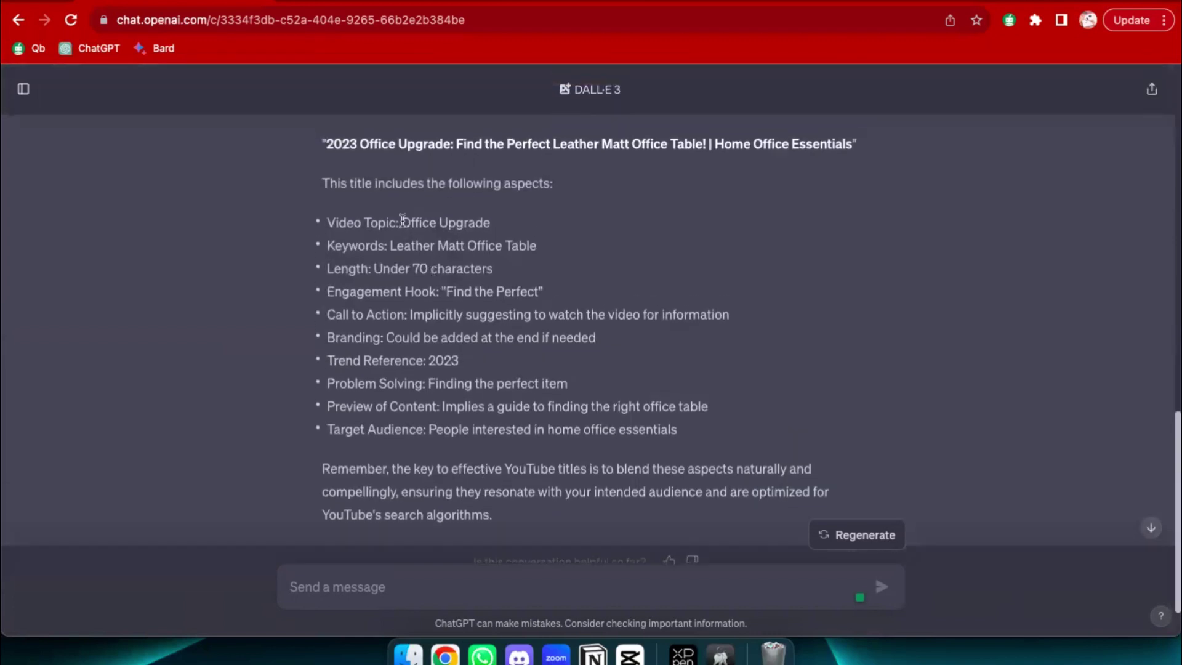
pyautogui.moveTo(400, 223); pyautogui.dragTo(505, 223)
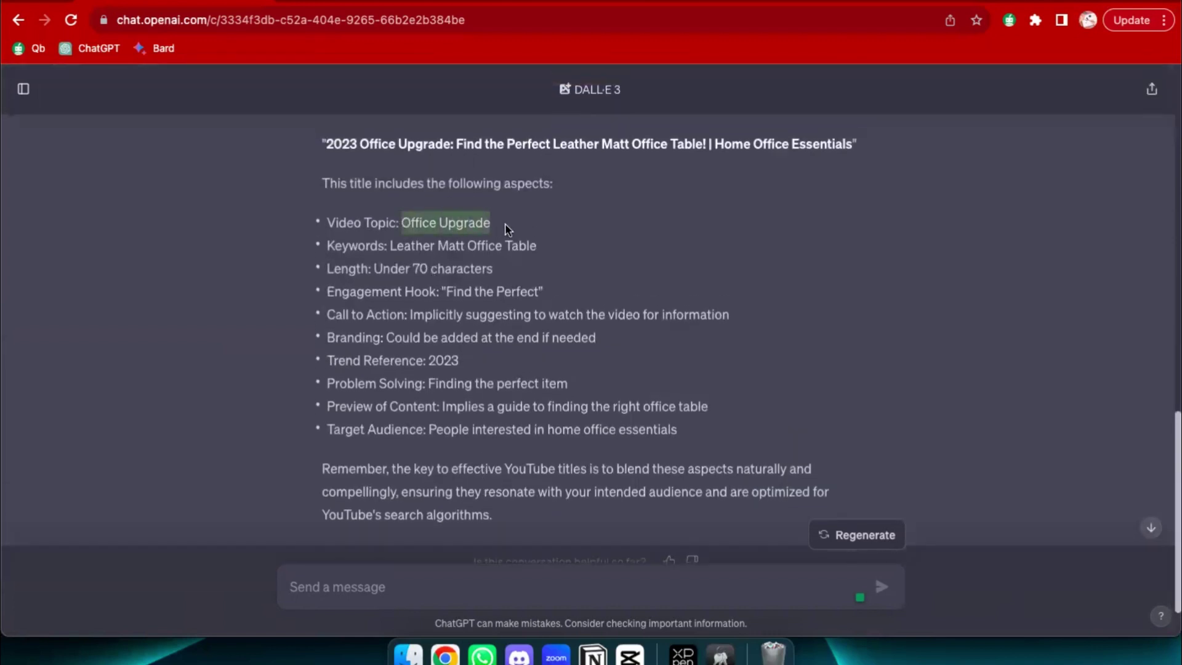
pyautogui.click(437, 246)
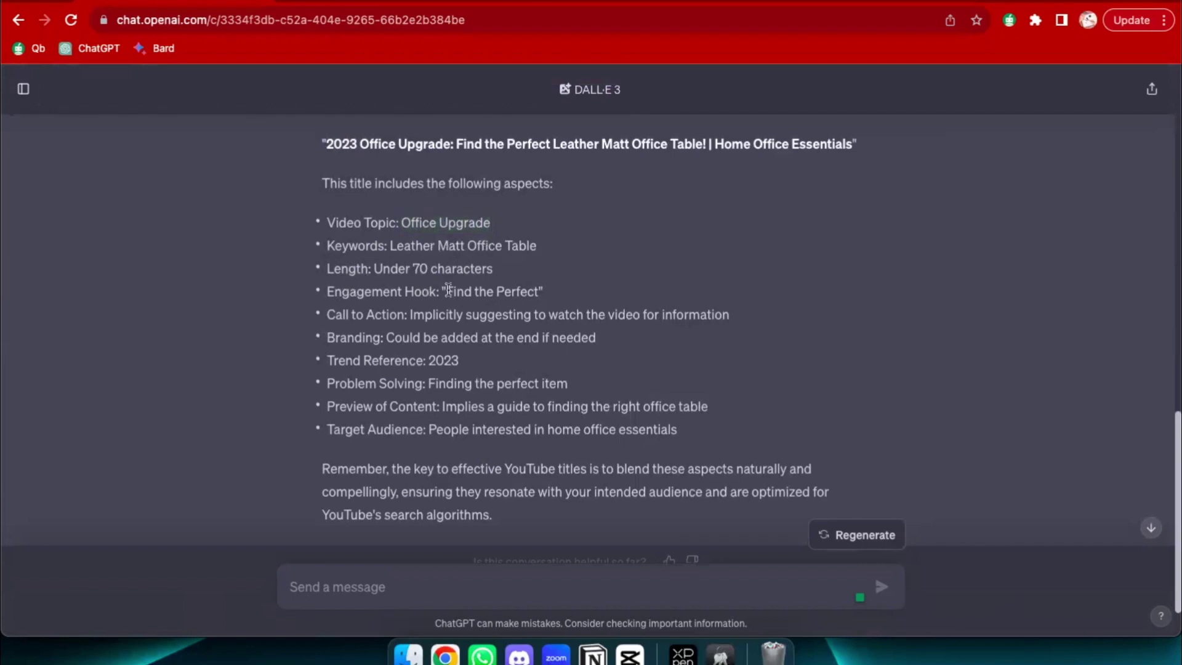
pyautogui.moveTo(448, 291); pyautogui.dragTo(529, 291)
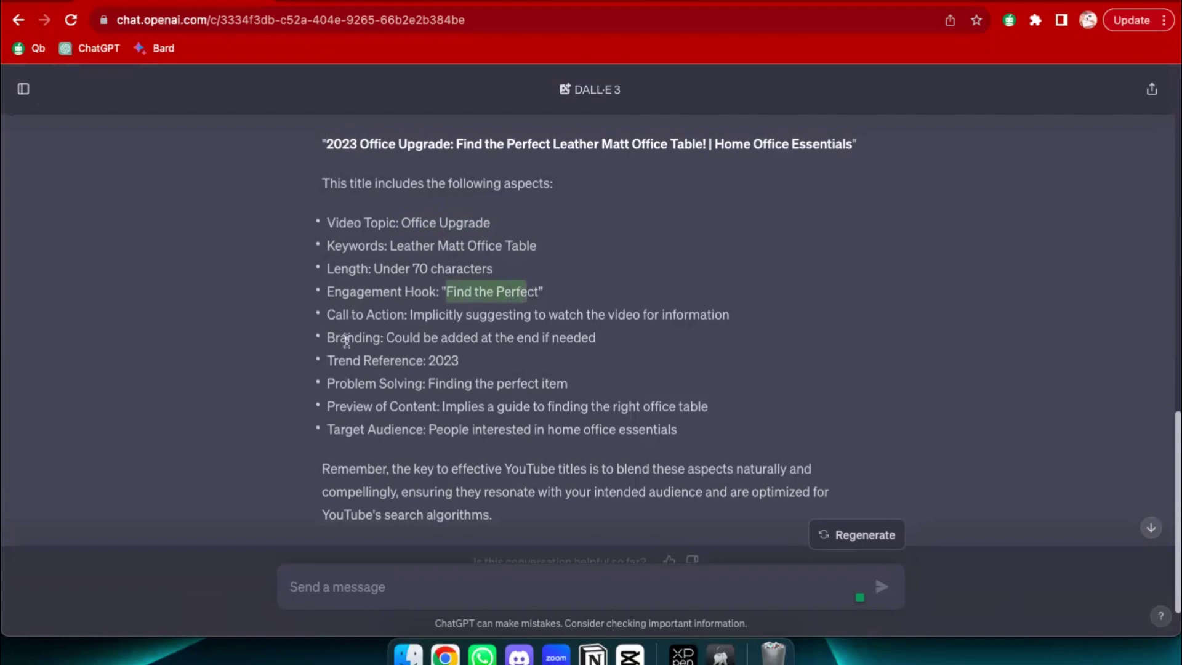
# - Compare the "Home Office Essentials" ending of the suggested title with the Trend Reference and Target Audience entries in the aspects list
pyautogui.scroll(10, 517, 340)
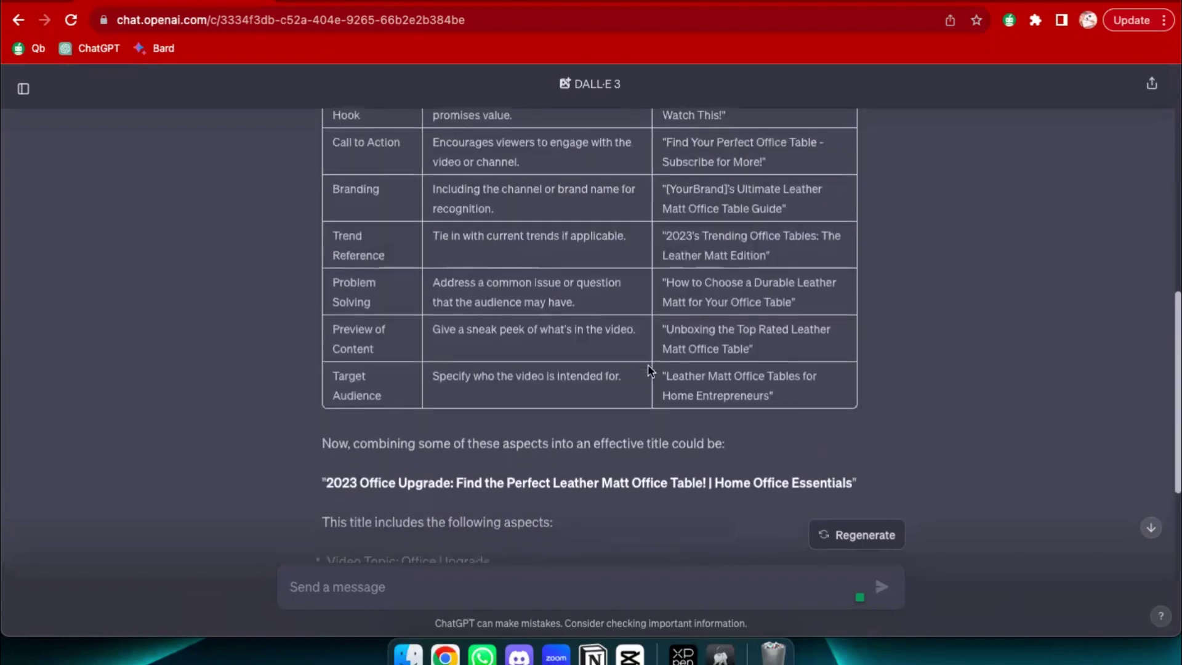
pyautogui.scroll(-3, 647, 370)
pyautogui.moveTo(733, 345); pyautogui.dragTo(855, 339)
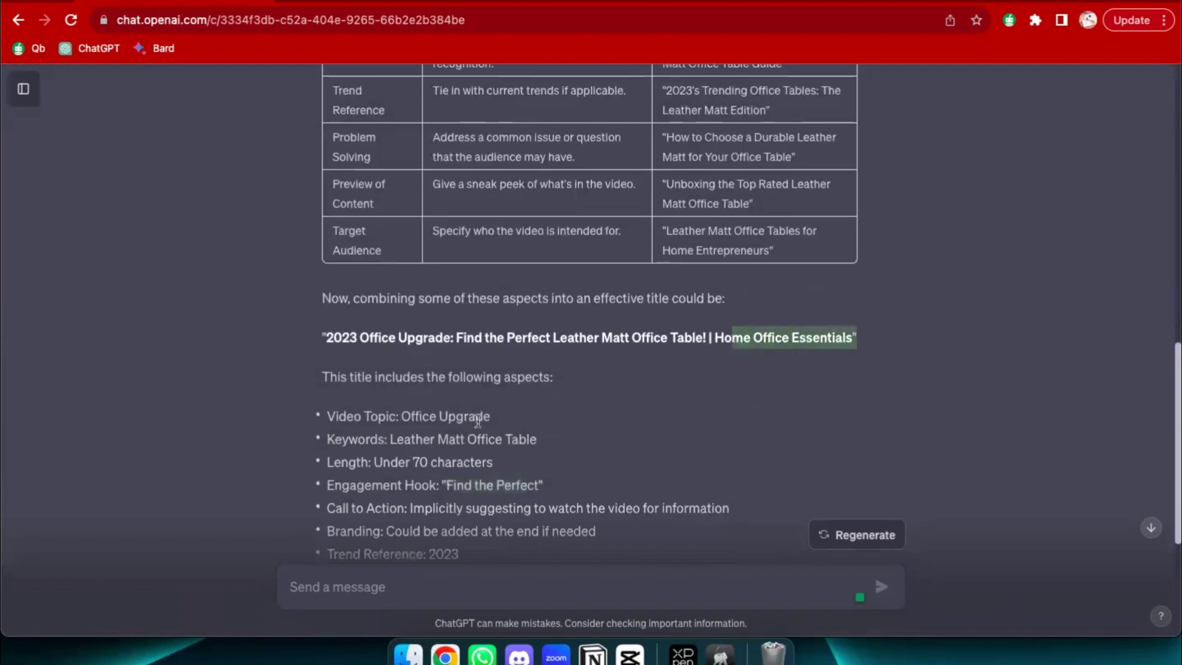
pyautogui.scroll(-3, 477, 420)
pyautogui.scroll(-2, 477, 420)
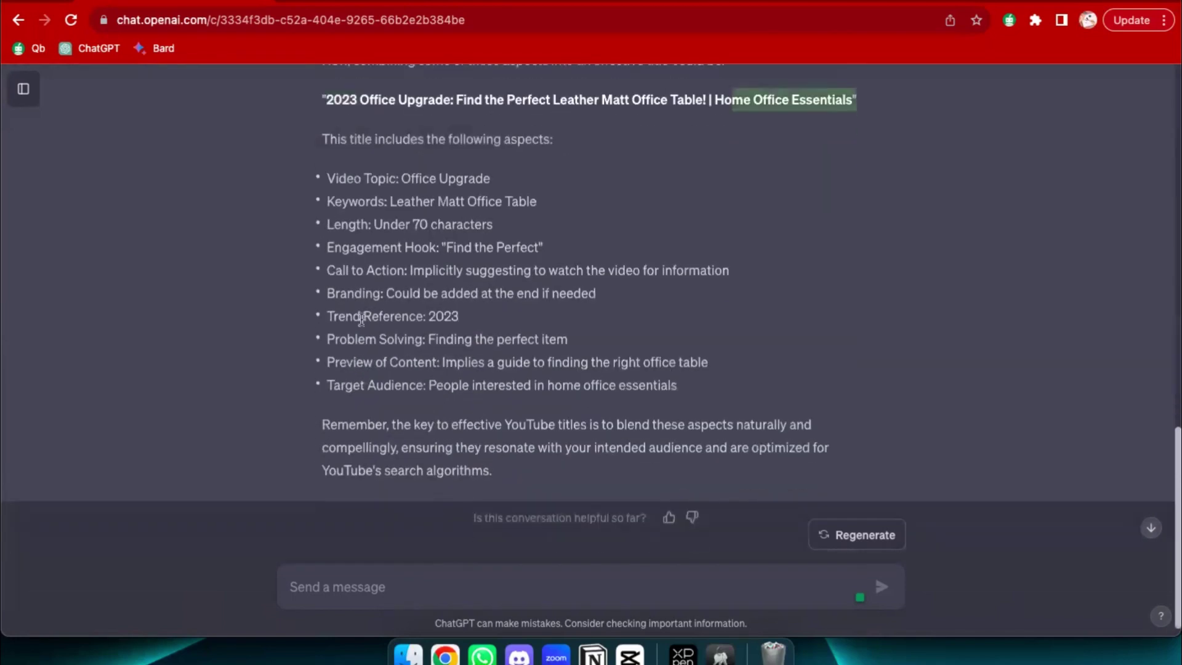
pyautogui.doubleClick(437, 316)
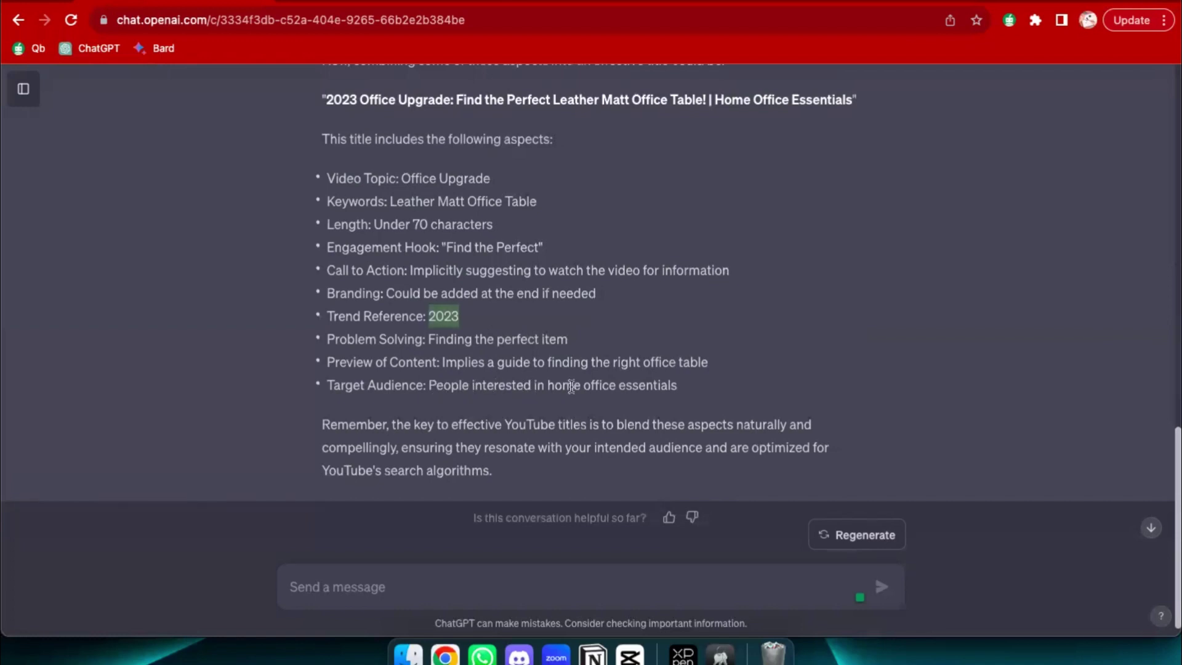
pyautogui.scroll(4, 672, 388)
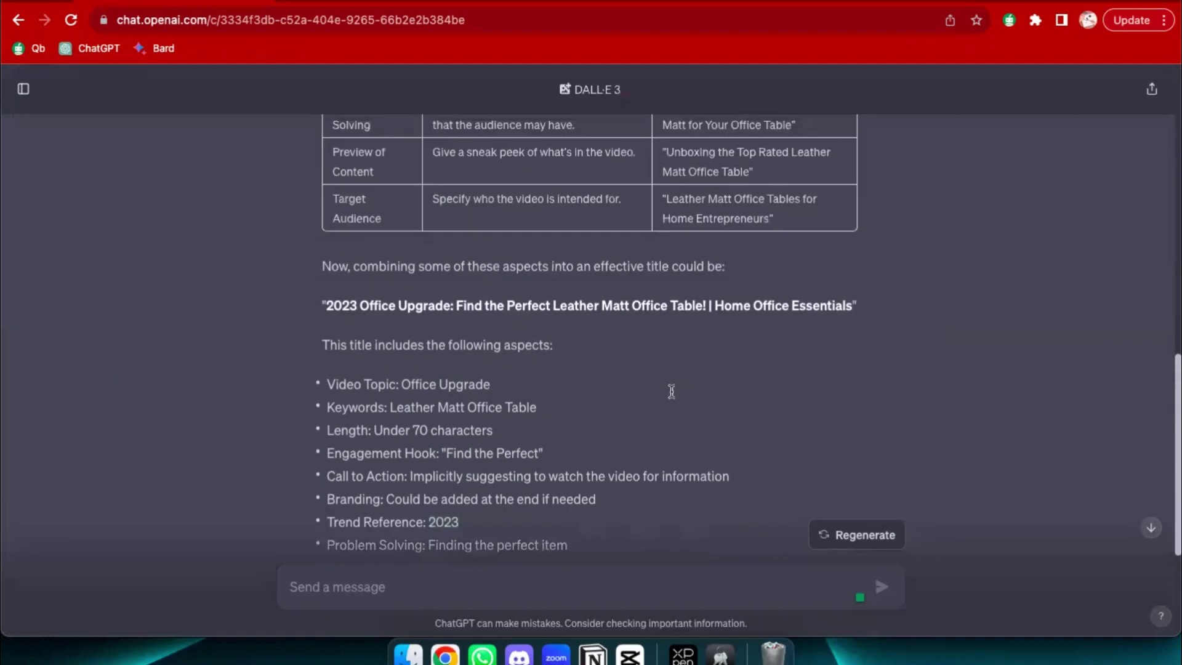
pyautogui.moveTo(743, 312); pyautogui.dragTo(837, 310)
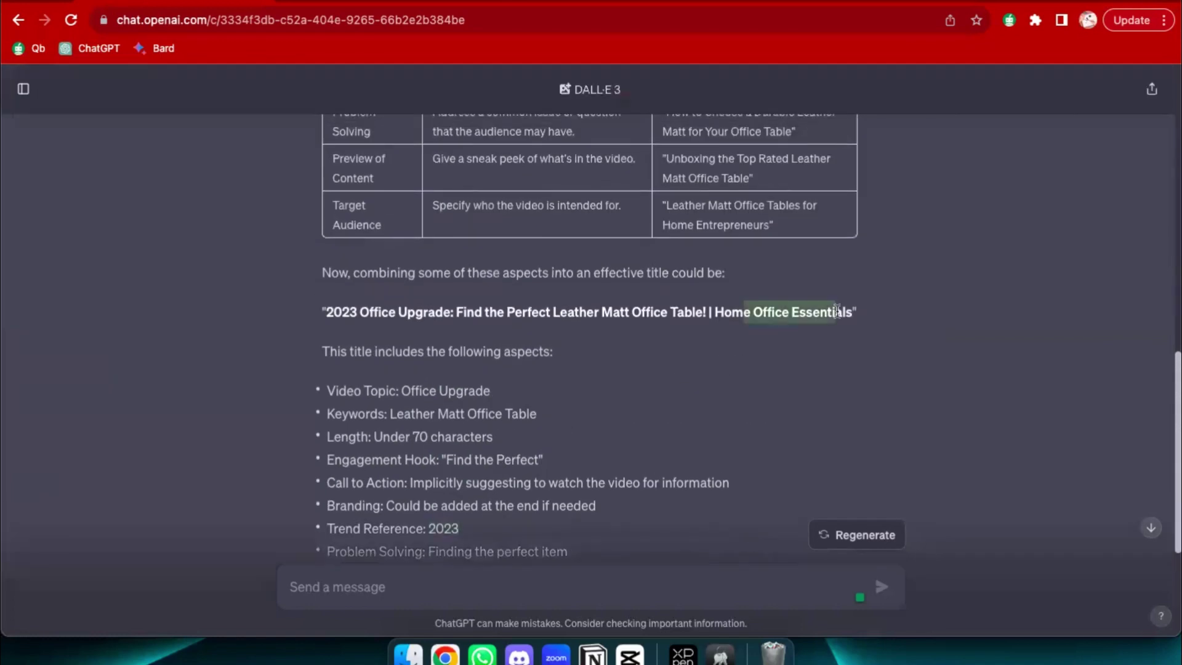
pyautogui.click(821, 359)
pyautogui.scroll(-1, 625, 340)
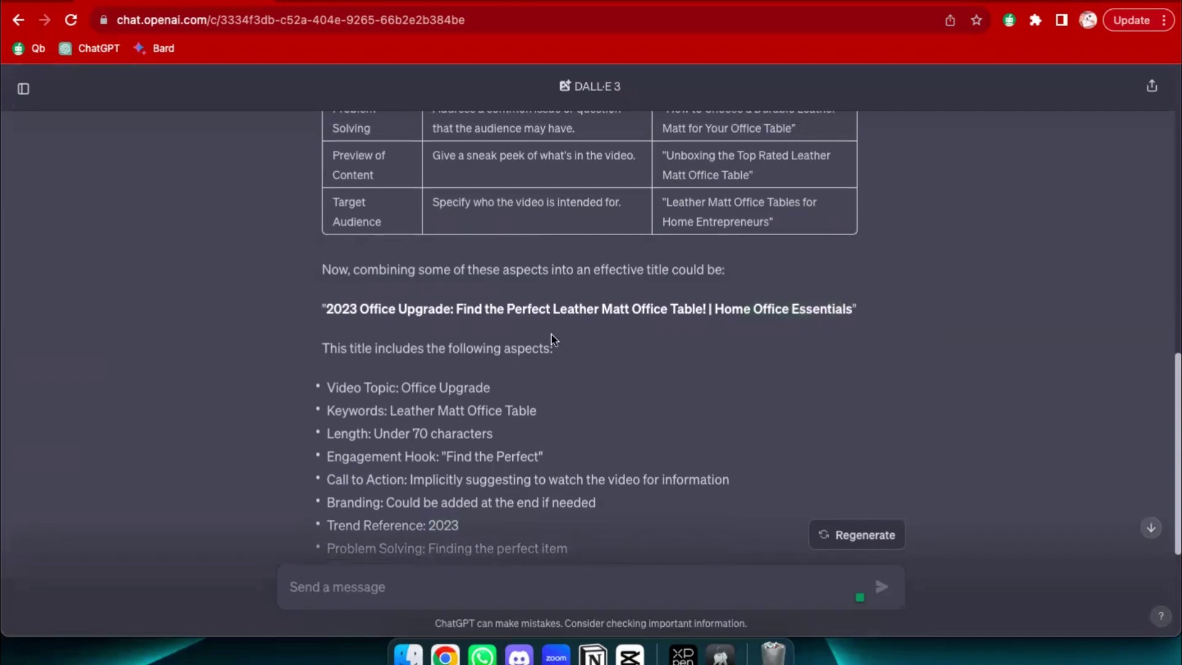
# - Compare the suggested office table title with the title-aspect table above it and the aspects list below it
pyautogui.tripleClick(533, 306)
pyautogui.scroll(4, 533, 306)
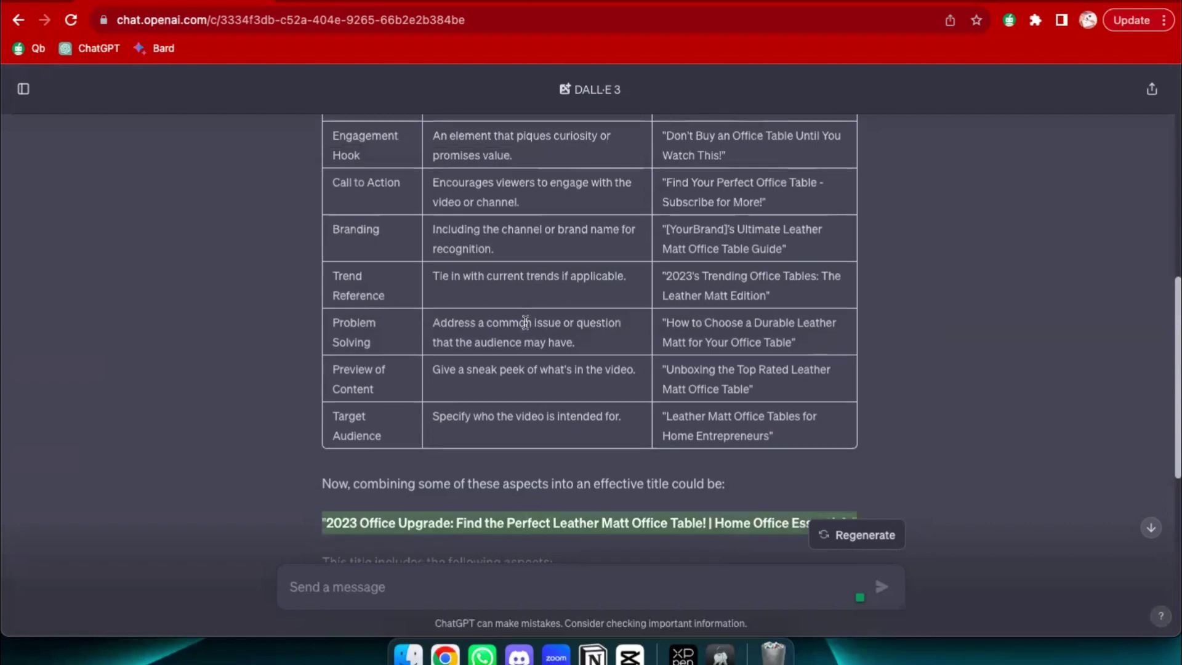
pyautogui.scroll(-8, 526, 314)
# - Send the message "ok please do the same process for following keywords" with "earning with kitchen garden" on a separate line
pyautogui.click(461, 576)
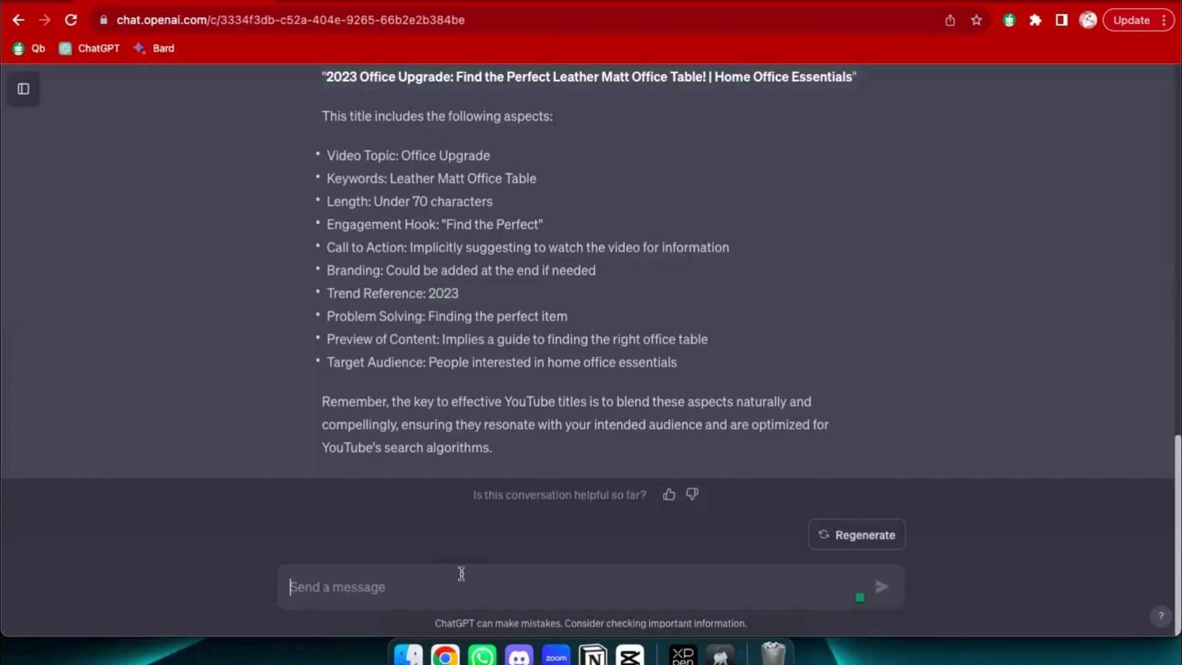
pyautogui.write('ok please d')
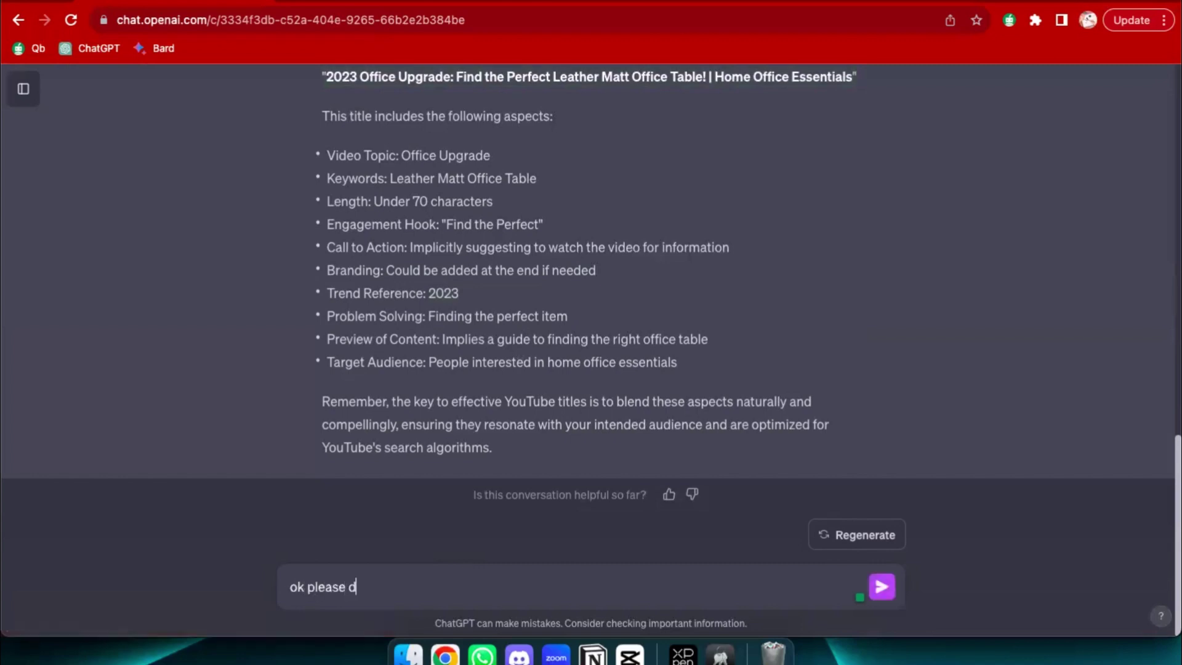
pyautogui.write('o the same process fo')
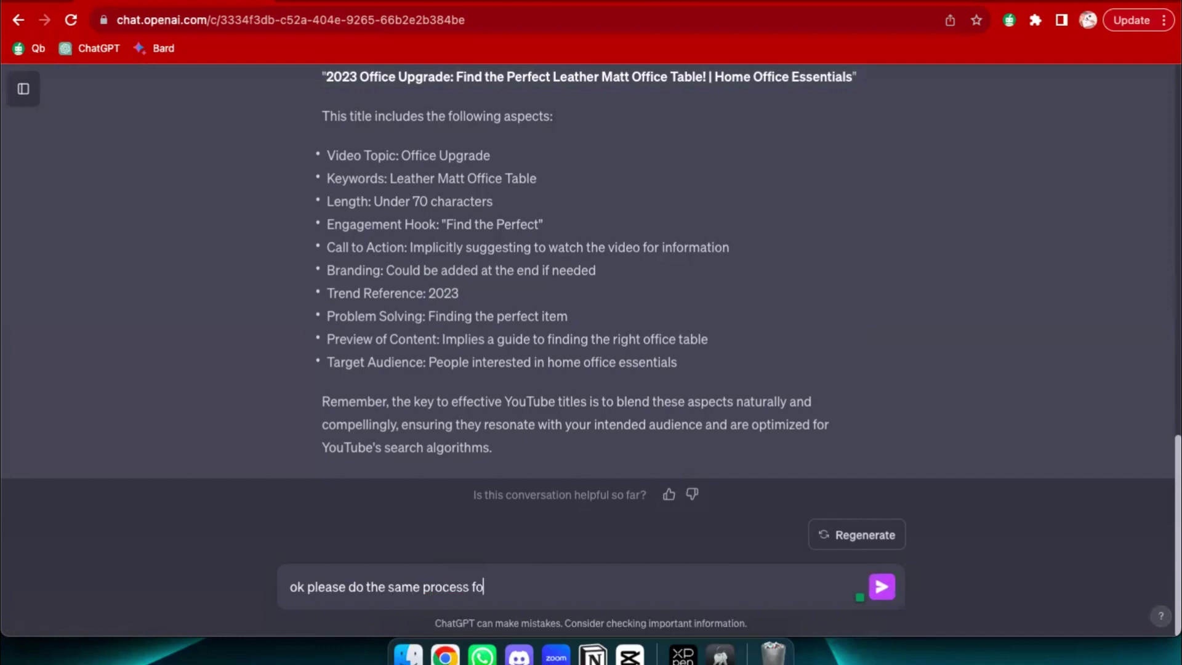
pyautogui.write('r following keywords')
pyautogui.hotkey('shift', 'Return')
pyautogui.hotkey('shift', 'Return')
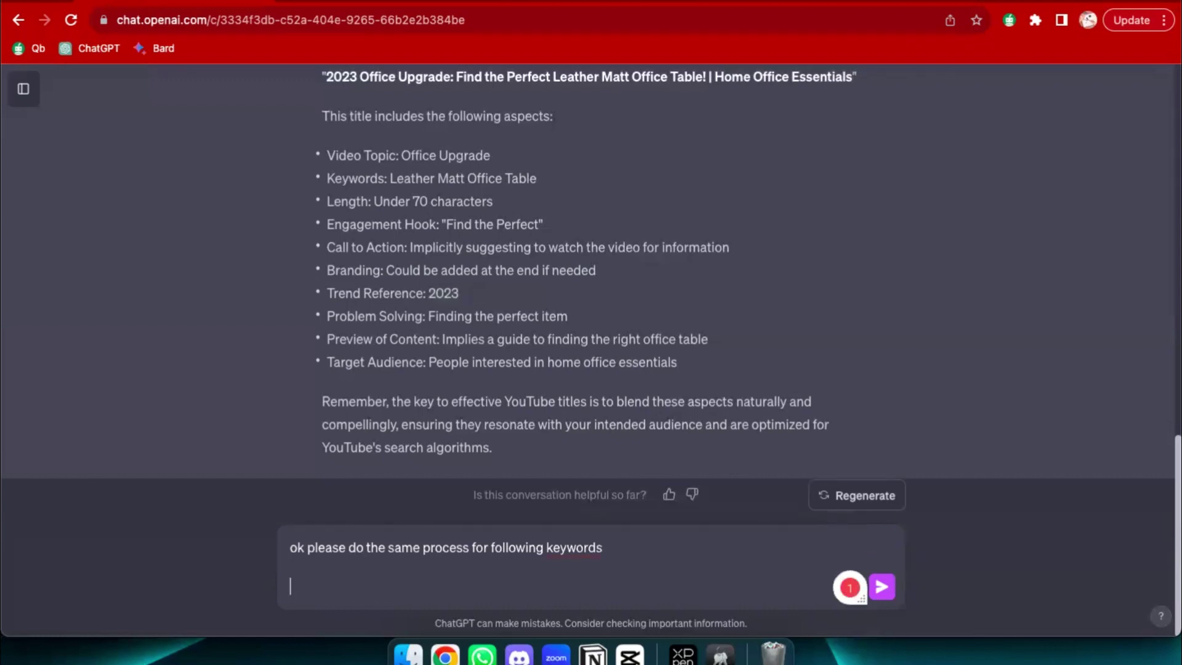
pyautogui.write('earning with ')
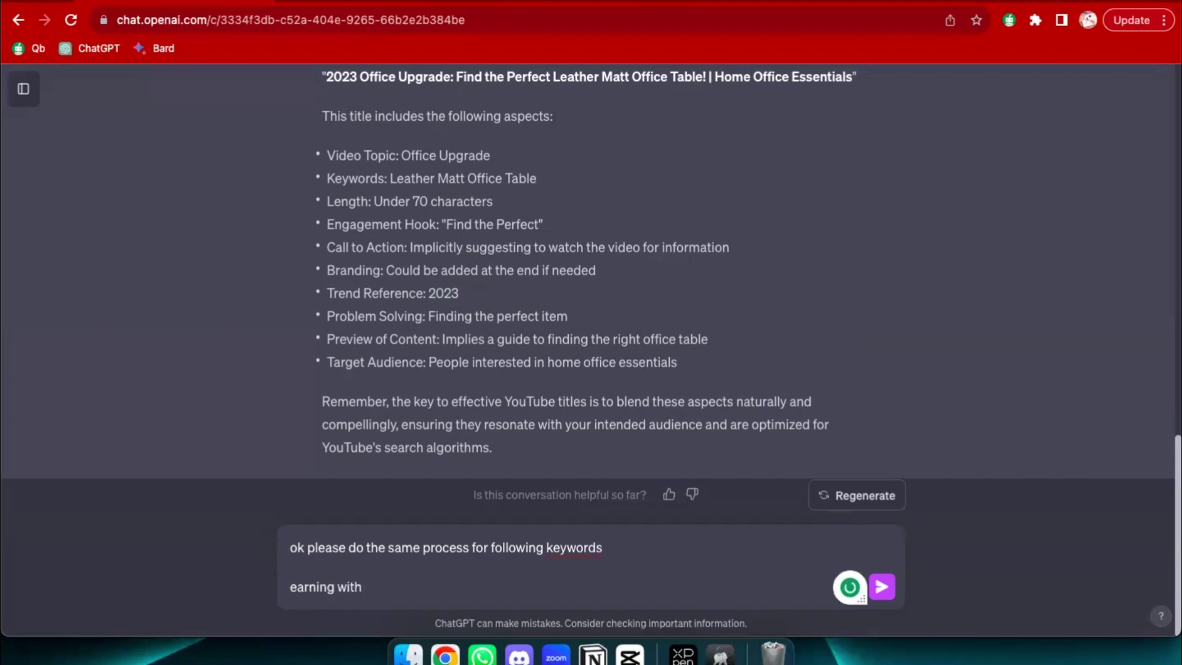
pyautogui.write('kithce')
pyautogui.press('BackSpace')
pyautogui.press('BackSpace')
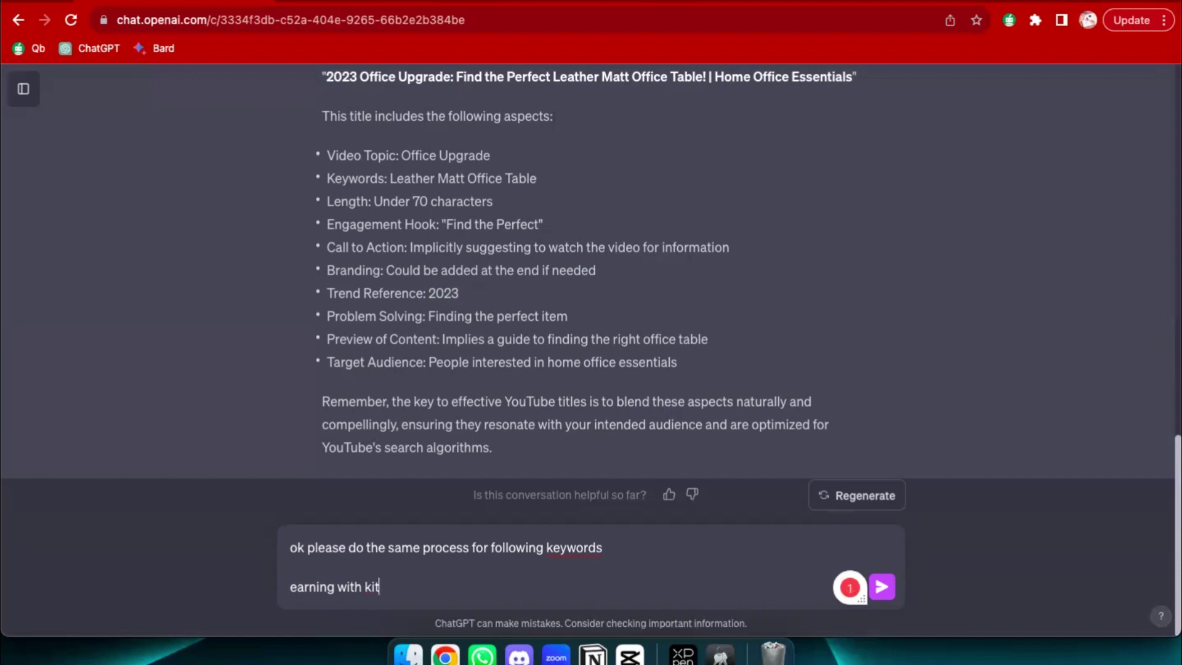
pyautogui.write('chen garden')
pyautogui.press('Return')
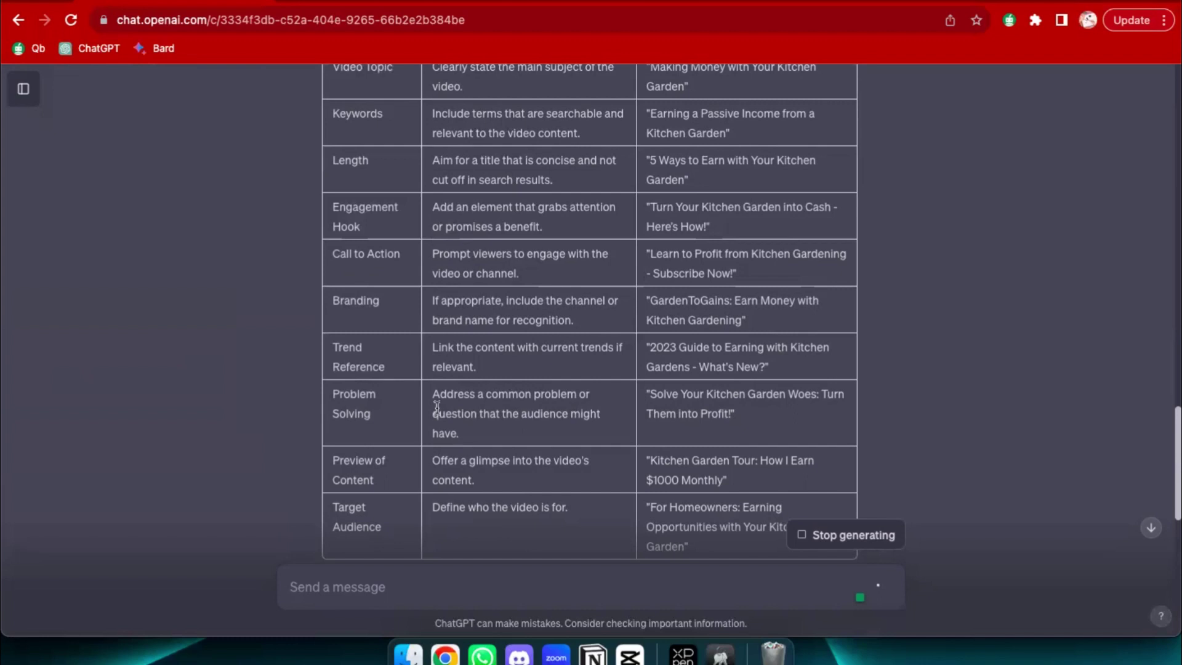
# - Examine the parts of the suggested kitchen garden title, from "Earn from Home" to "Gardening Tips for Homeowners"
pyautogui.scroll(-4, 437, 406)
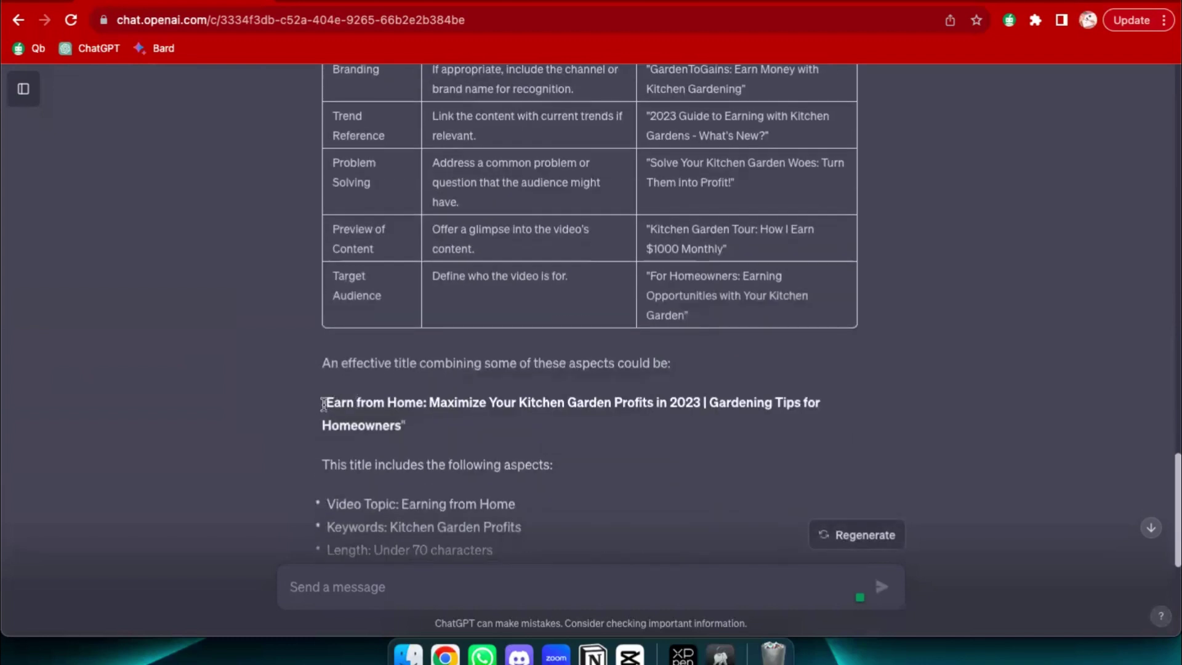
pyautogui.moveTo(326, 401); pyautogui.dragTo(422, 401)
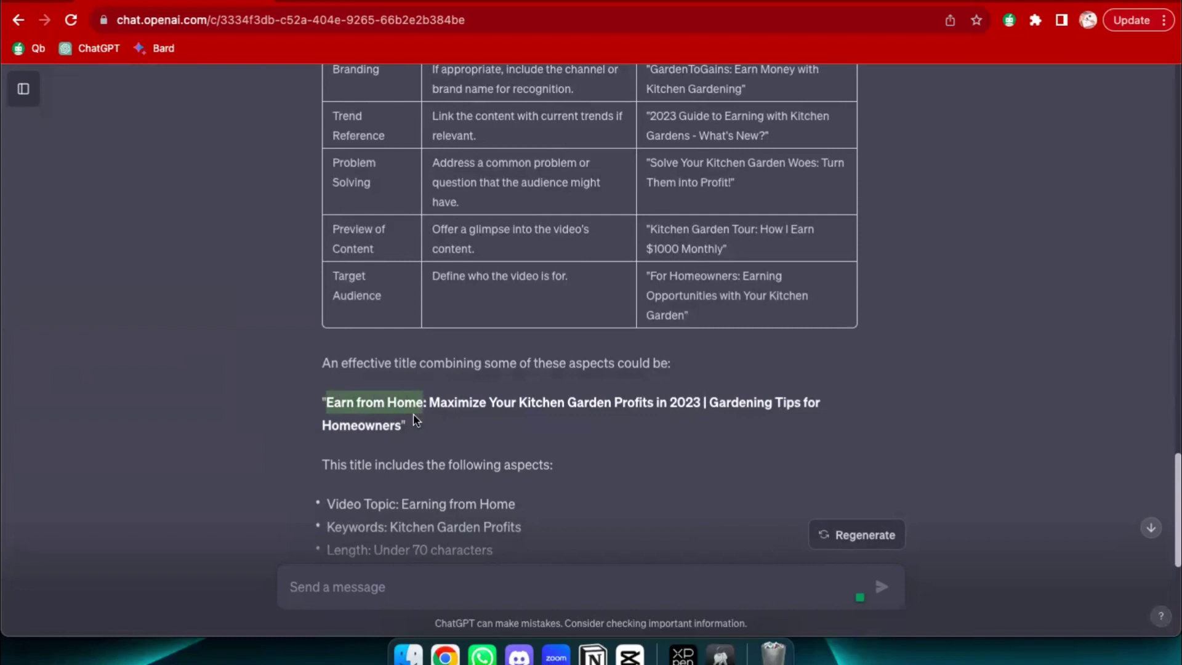
pyautogui.moveTo(429, 402); pyautogui.dragTo(746, 415)
pyautogui.doubleClick(687, 402)
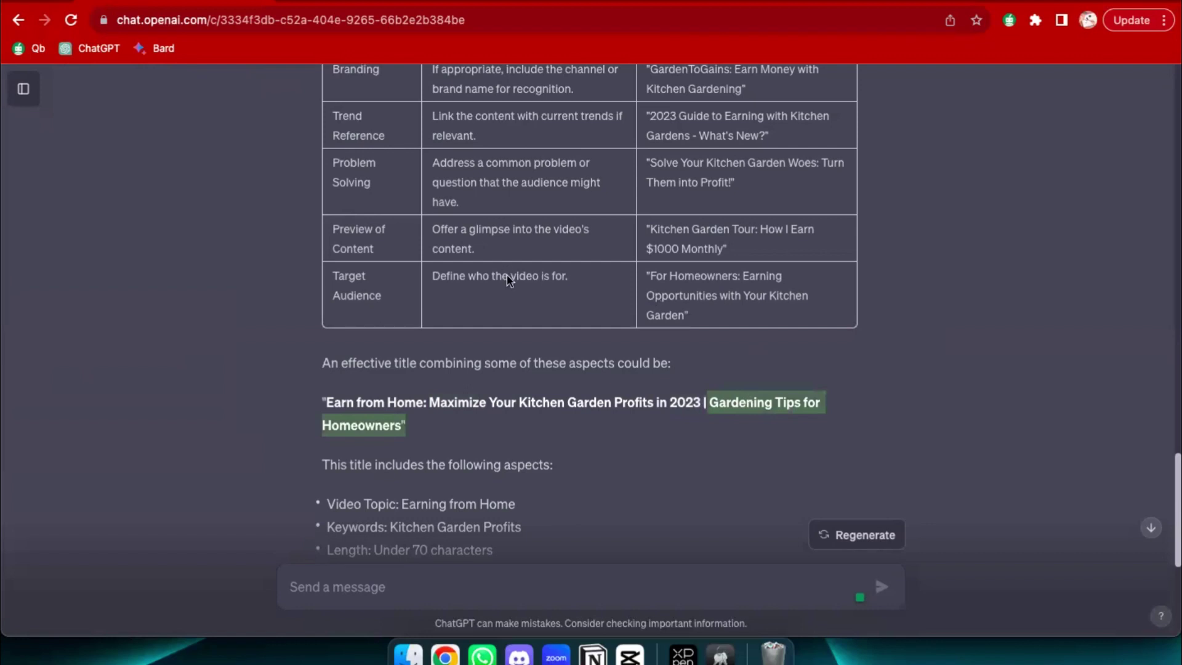
pyautogui.scroll(-3, 546, 461)
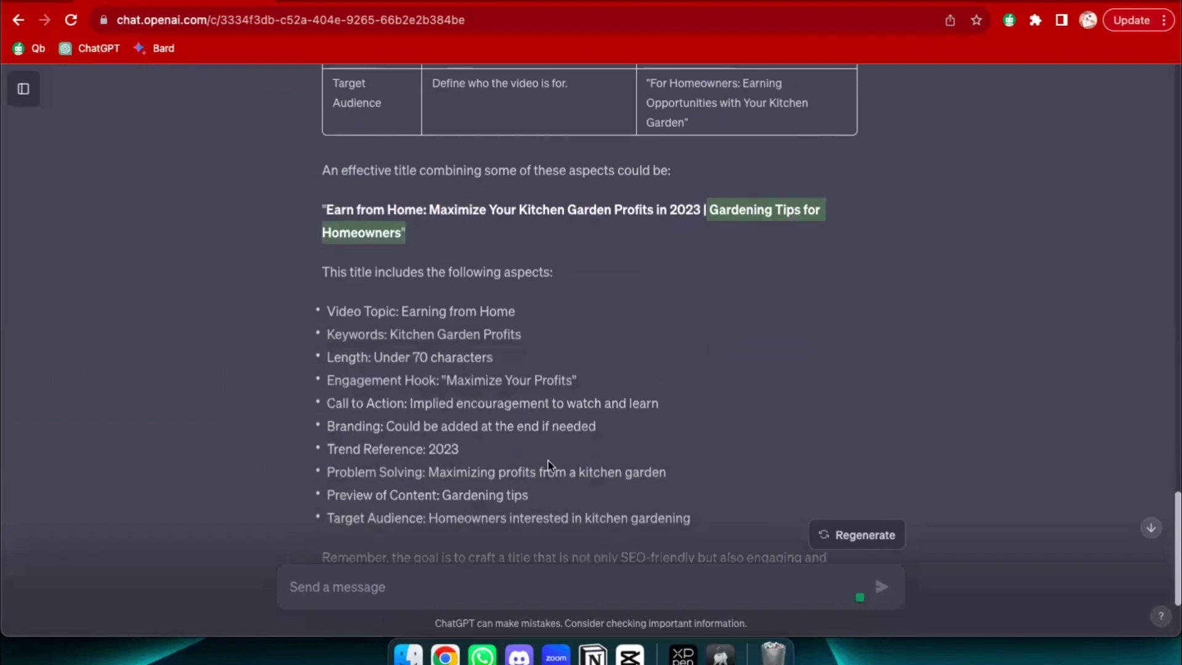
# - Go through the kitchen garden title's aspects list, from Video Topic, Keywords and Length to Trend Reference, Problem Solving and Preview of Content
pyautogui.moveTo(400, 310); pyautogui.dragTo(510, 319)
pyautogui.moveTo(397, 333); pyautogui.dragTo(536, 337)
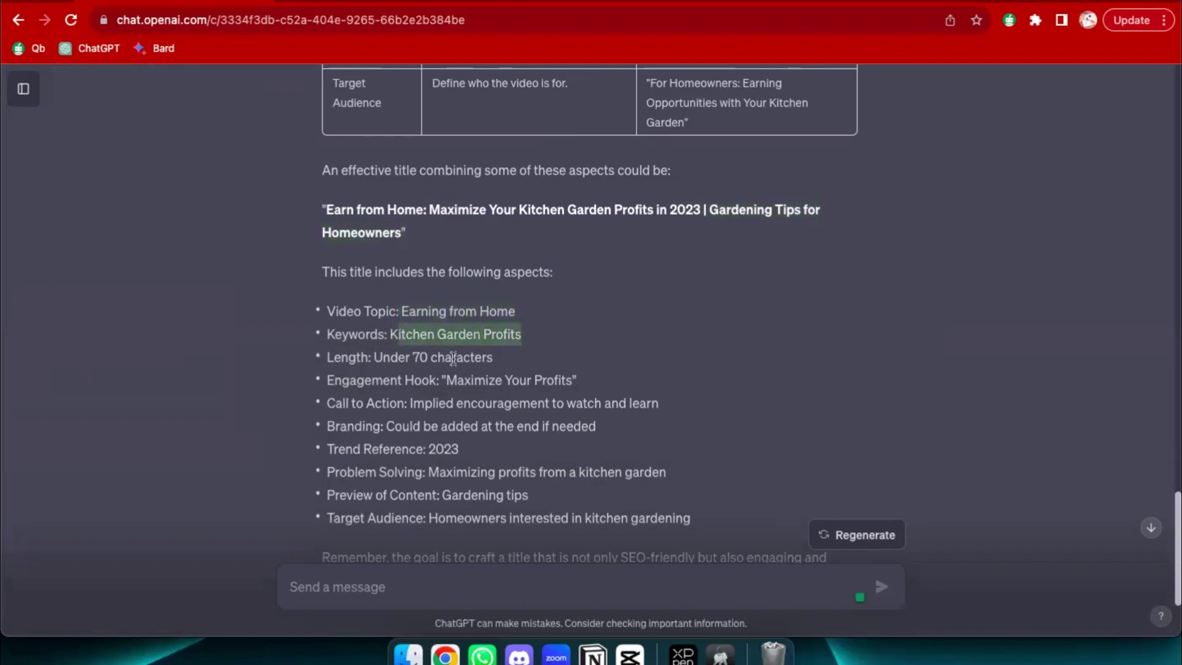
pyautogui.moveTo(412, 361); pyautogui.dragTo(541, 363)
pyautogui.moveTo(448, 380); pyautogui.dragTo(583, 385)
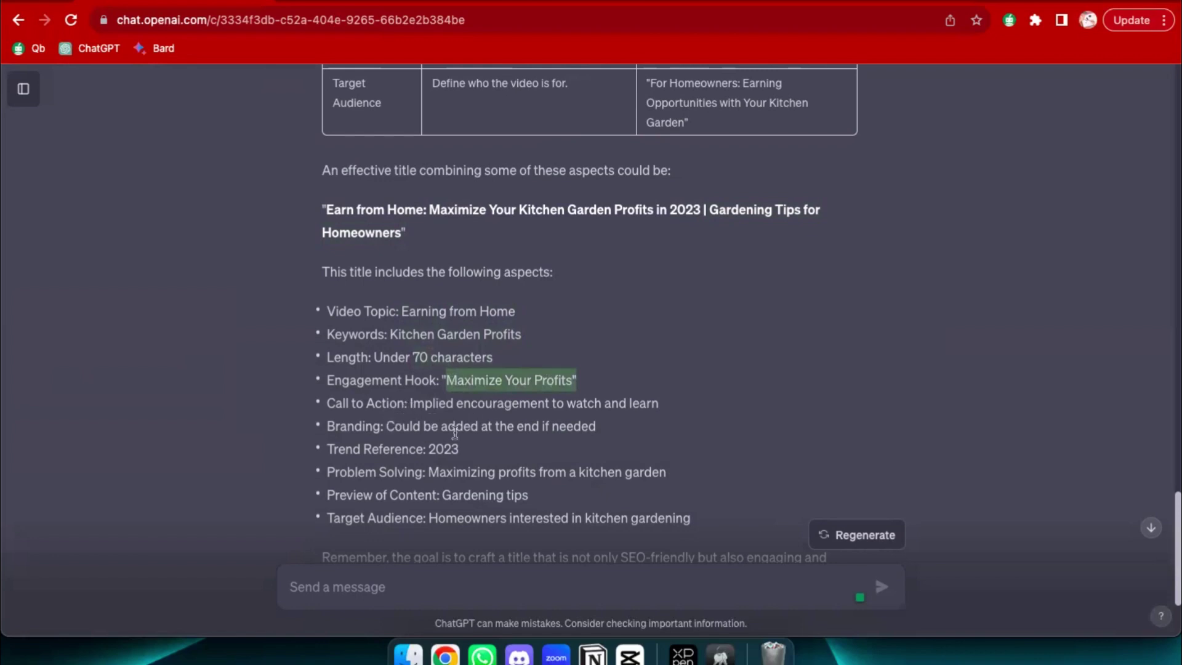
pyautogui.doubleClick(439, 448)
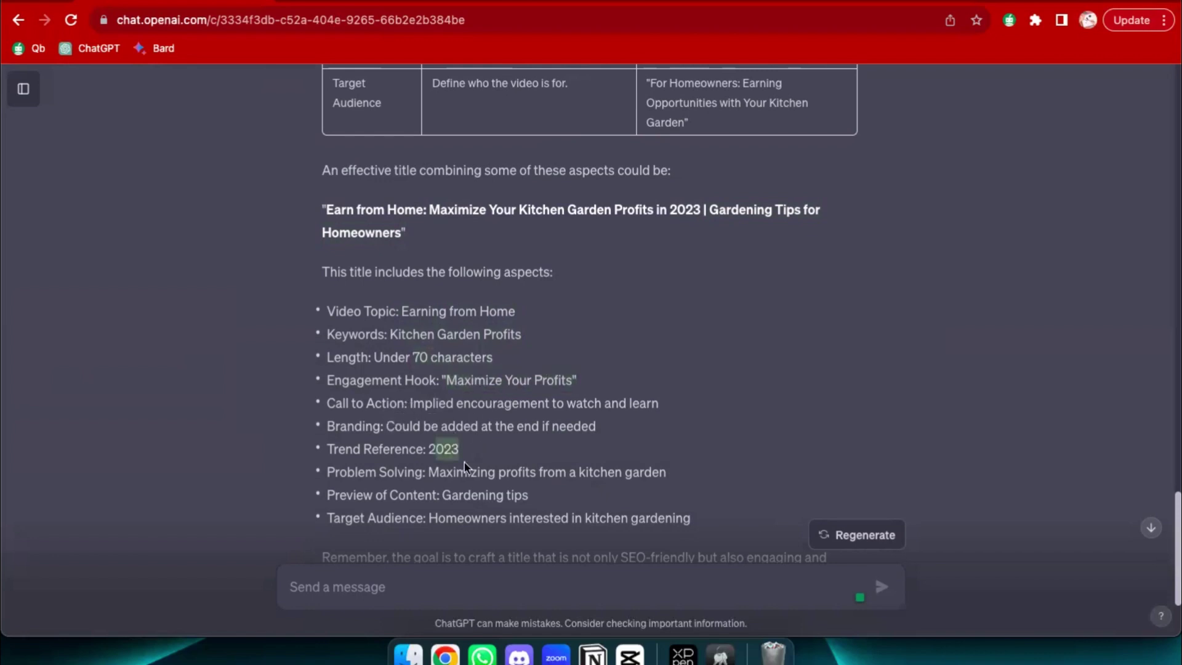
pyautogui.click(434, 474)
pyautogui.tripleClick(522, 474)
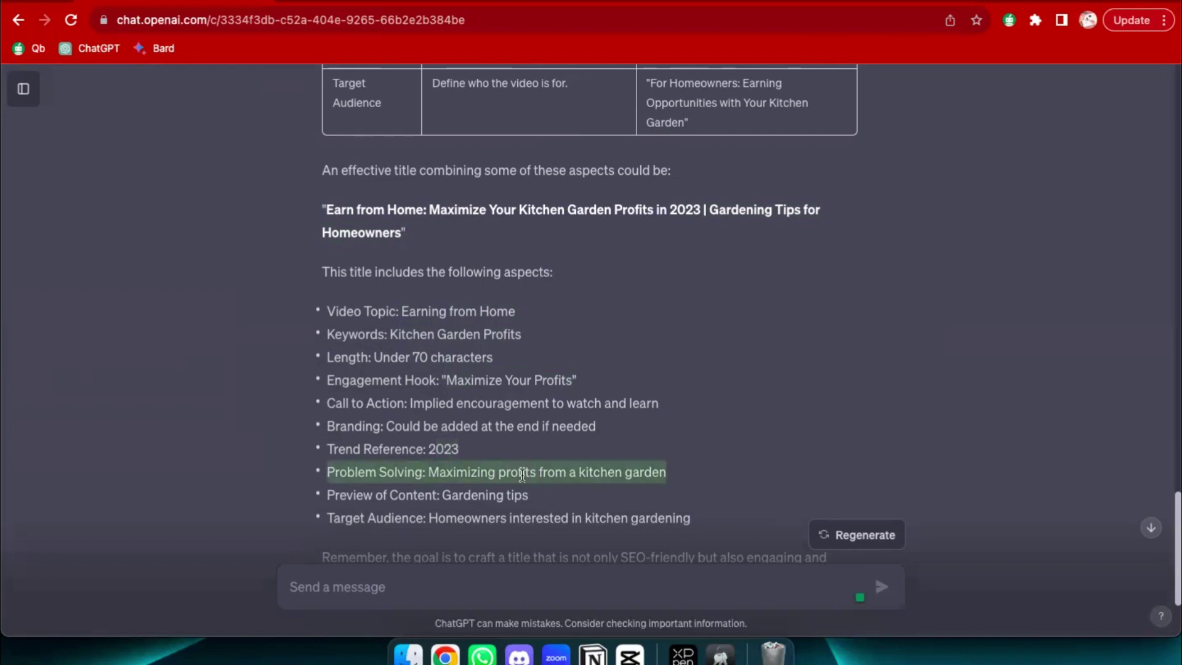
pyautogui.click(454, 504)
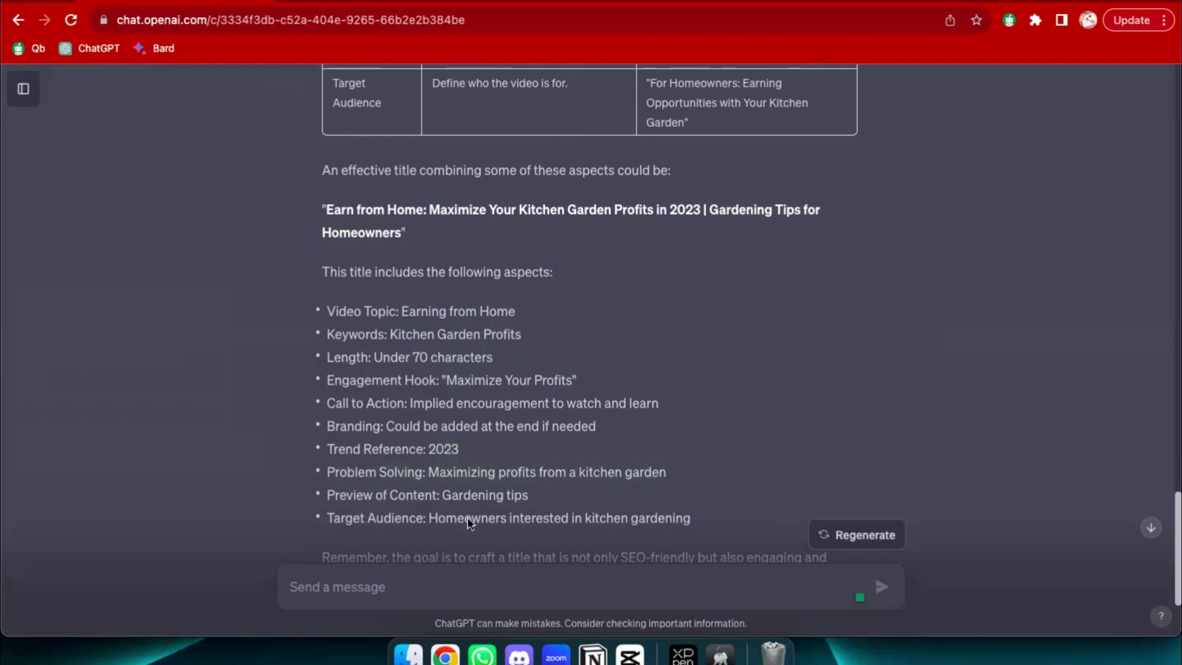
# - Reread the complete suggested kitchen garden title between its aspect table and the aspects list
pyautogui.scroll(-3, 667, 361)
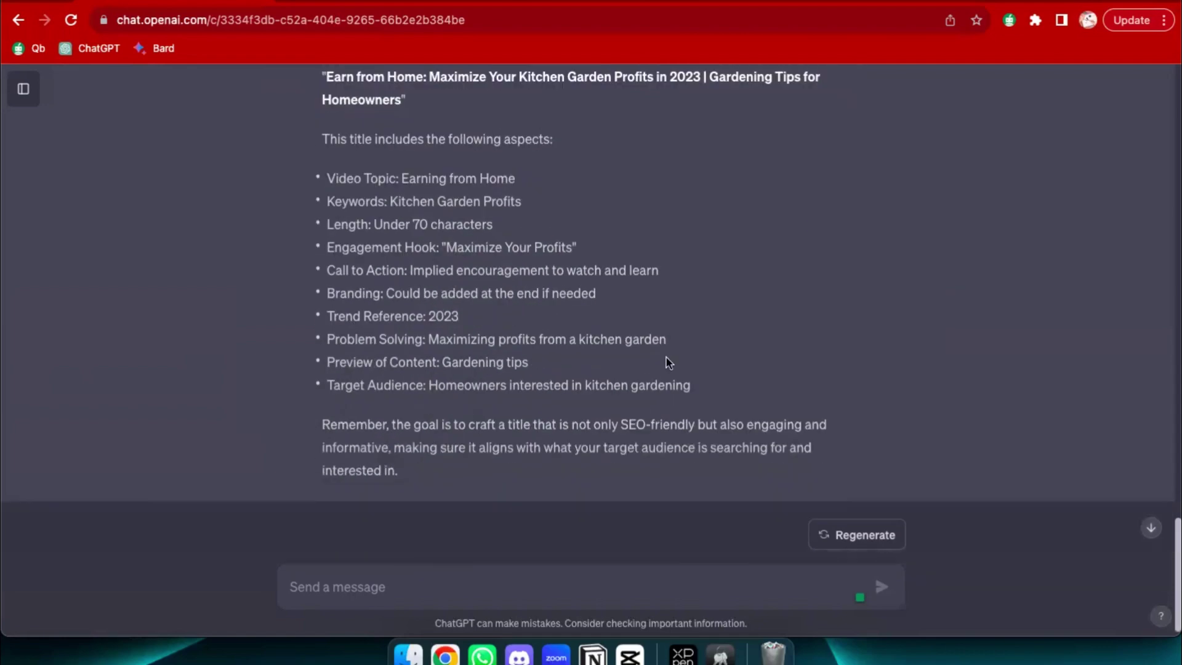
pyautogui.scroll(10, 667, 363)
pyautogui.scroll(-5, 667, 366)
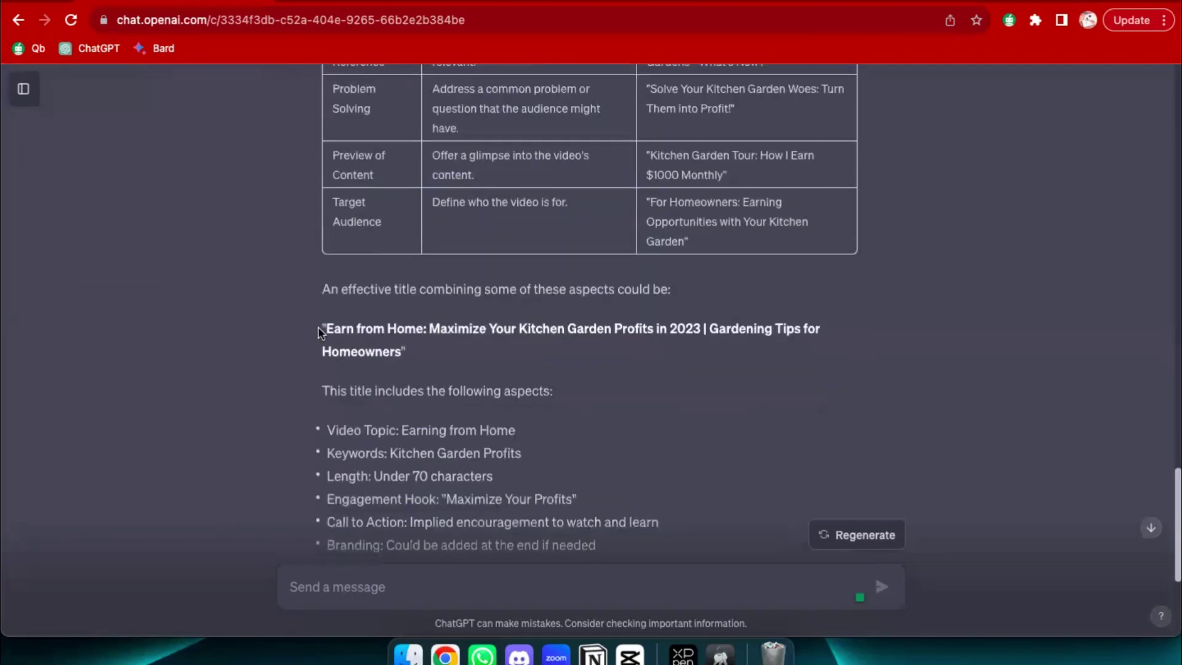
pyautogui.moveTo(326, 328); pyautogui.dragTo(394, 355)
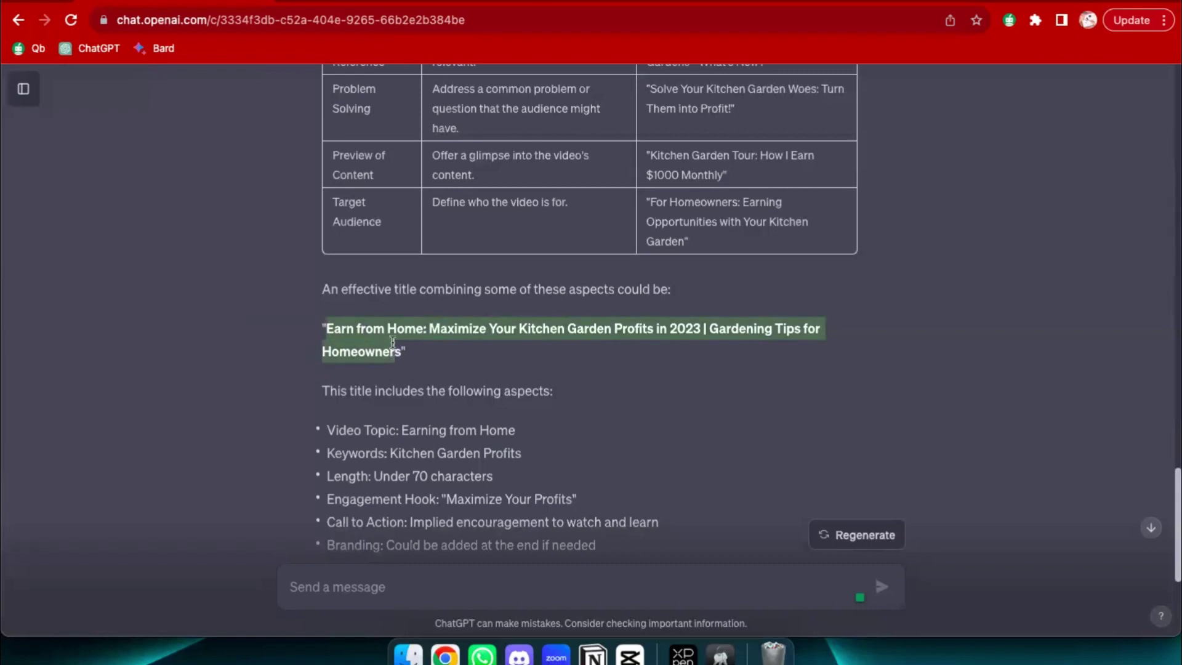
pyautogui.scroll(-1, 392, 342)
pyautogui.scroll(-3, 393, 342)
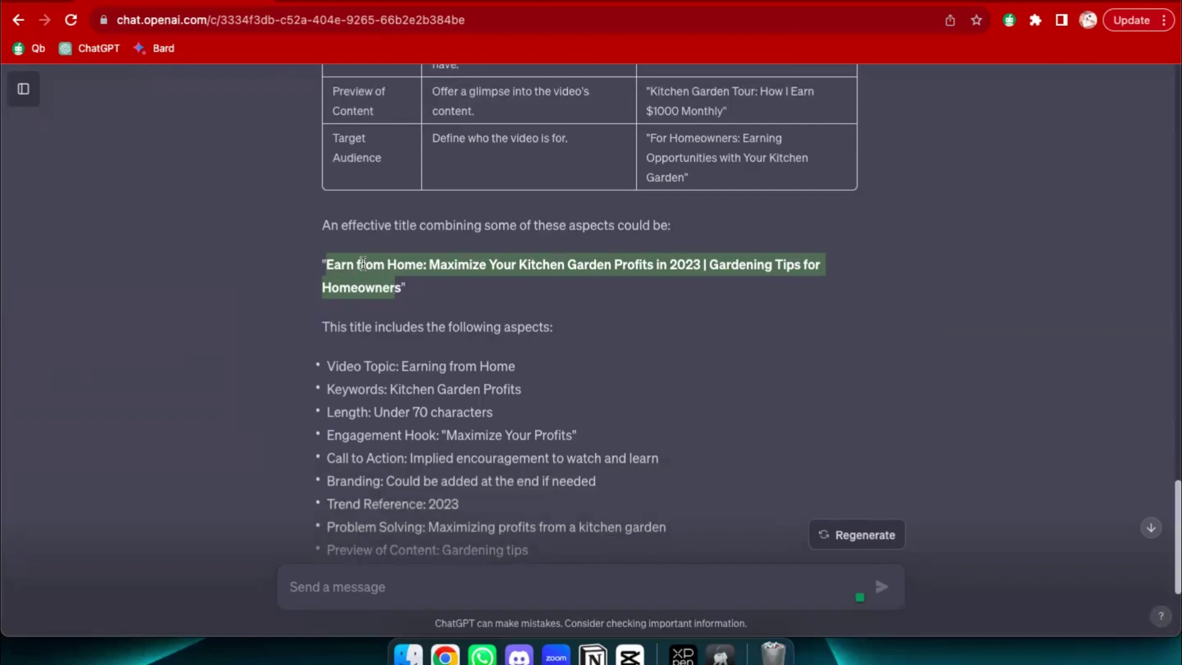
# - Send the request "kindly remove the target audience aspect" and stop the response while it is generating
pyautogui.click(441, 583)
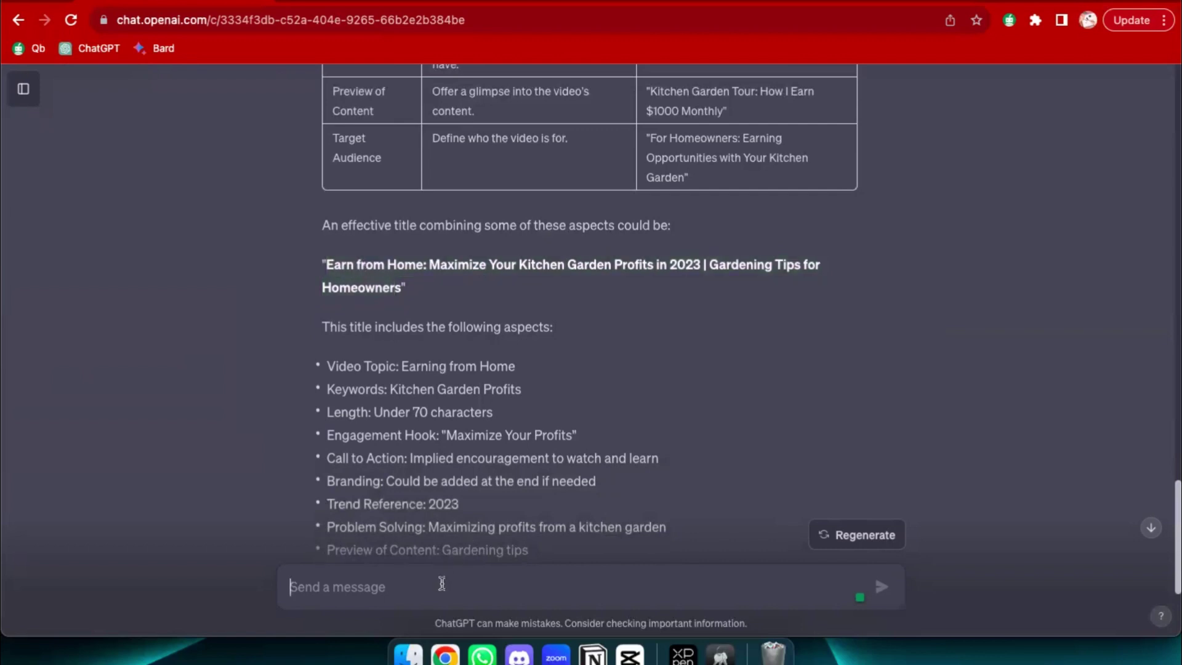
pyautogui.write('kindly remove the ')
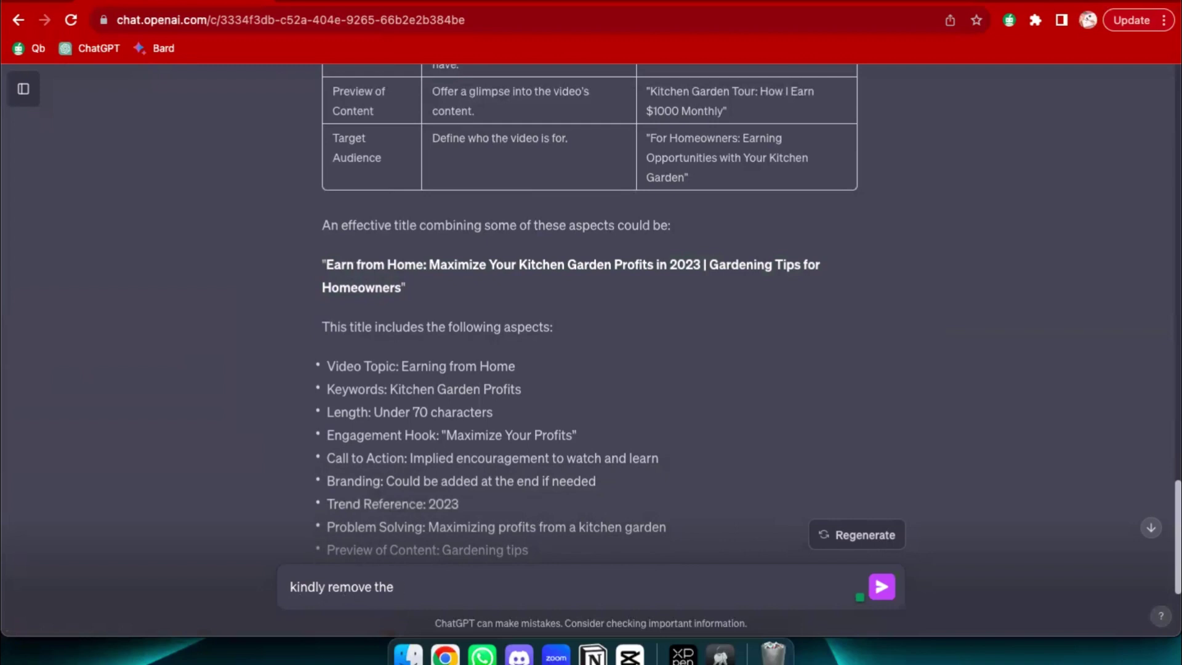
pyautogui.write('audience')
pyautogui.press('BackSpace')
pyautogui.press('BackSpace')
pyautogui.press('BackSpace')
pyautogui.press('BackSpace')
pyautogui.write('target audience aspect')
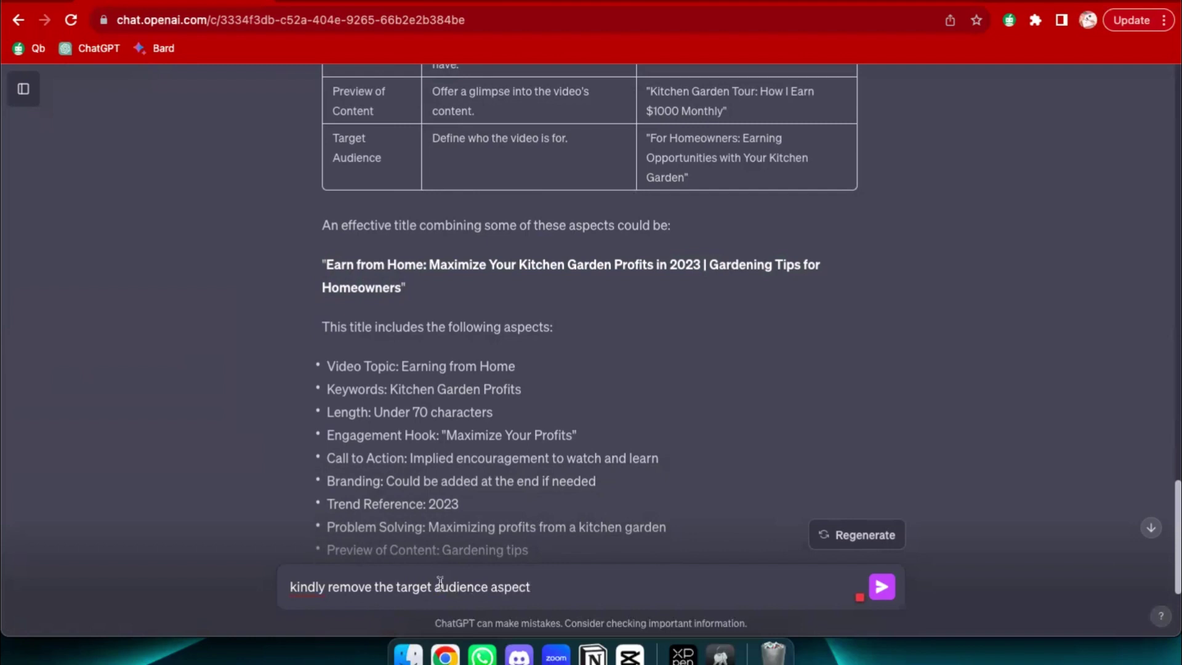
pyautogui.click(881, 588)
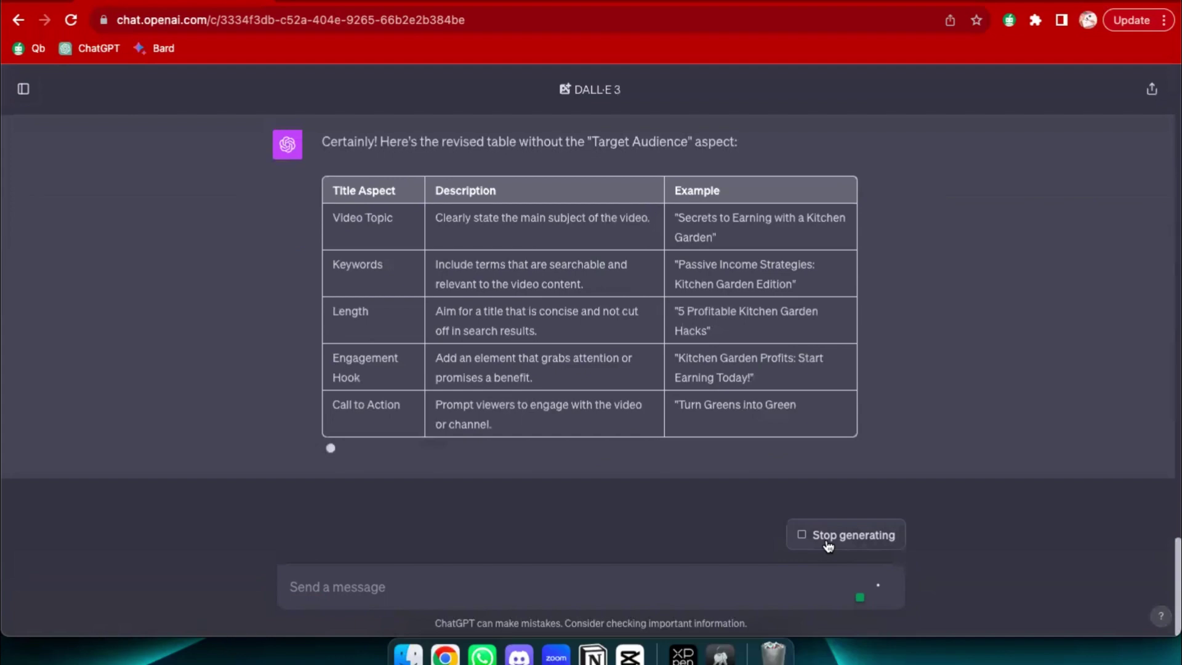
pyautogui.click(827, 546)
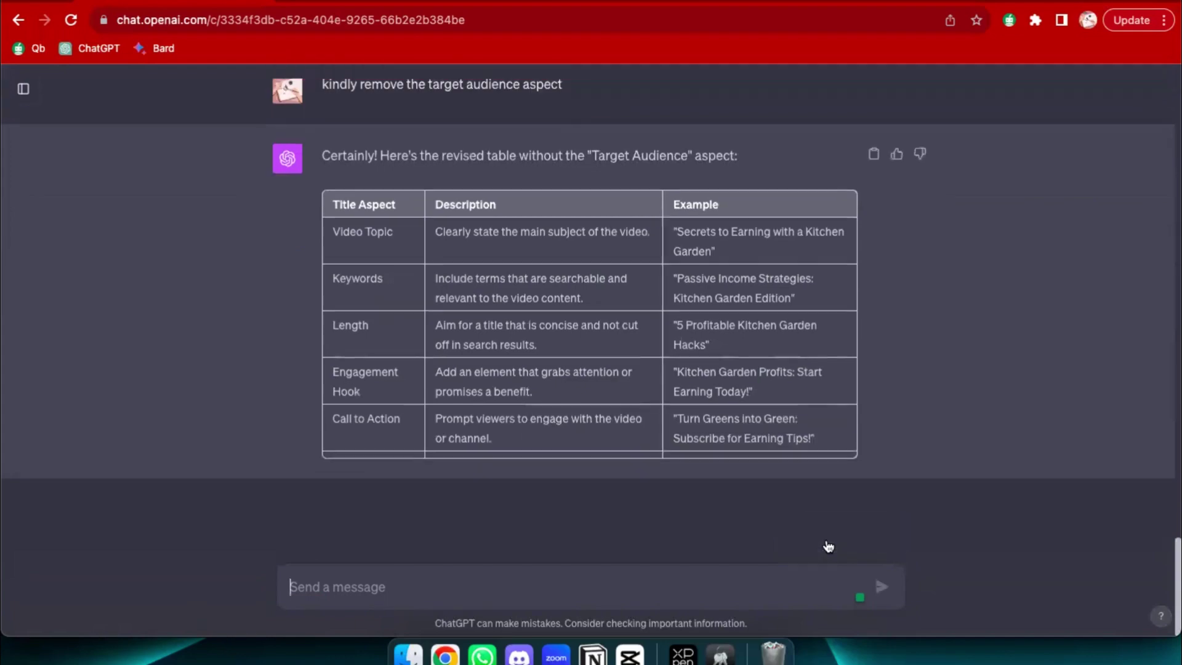
# - Edit the sent request to add "from following title" and the complete suggested kitchen garden title copied from the earlier reply, and resubmit it
pyautogui.scroll(5, 662, 338)
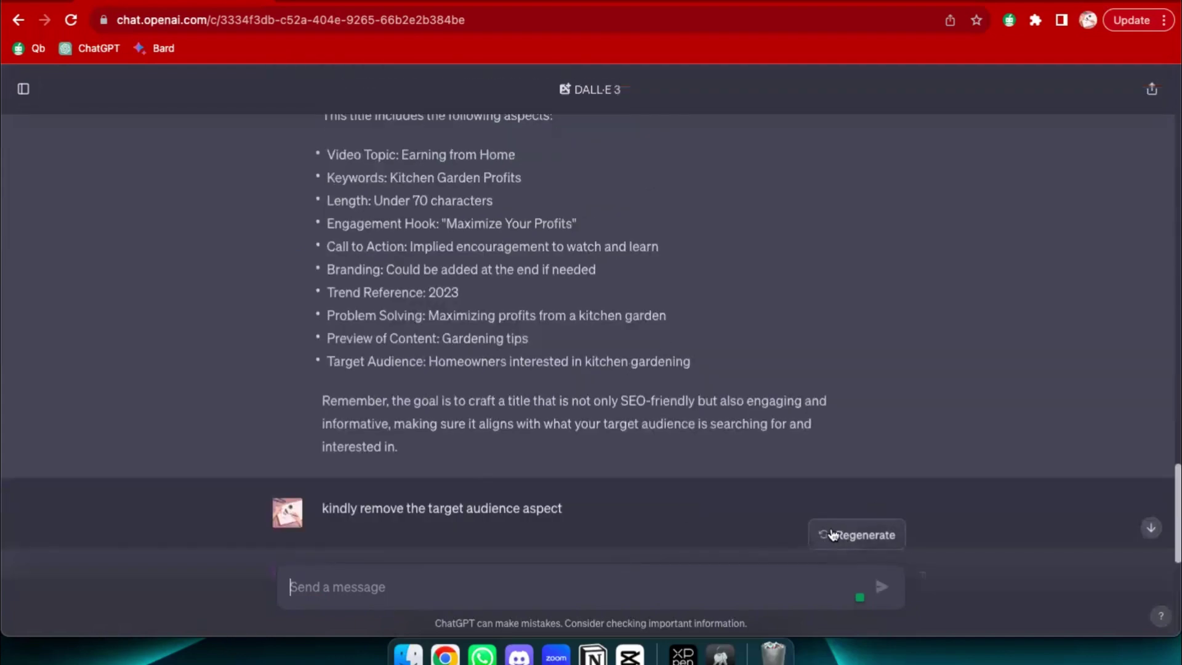
pyautogui.click(871, 506)
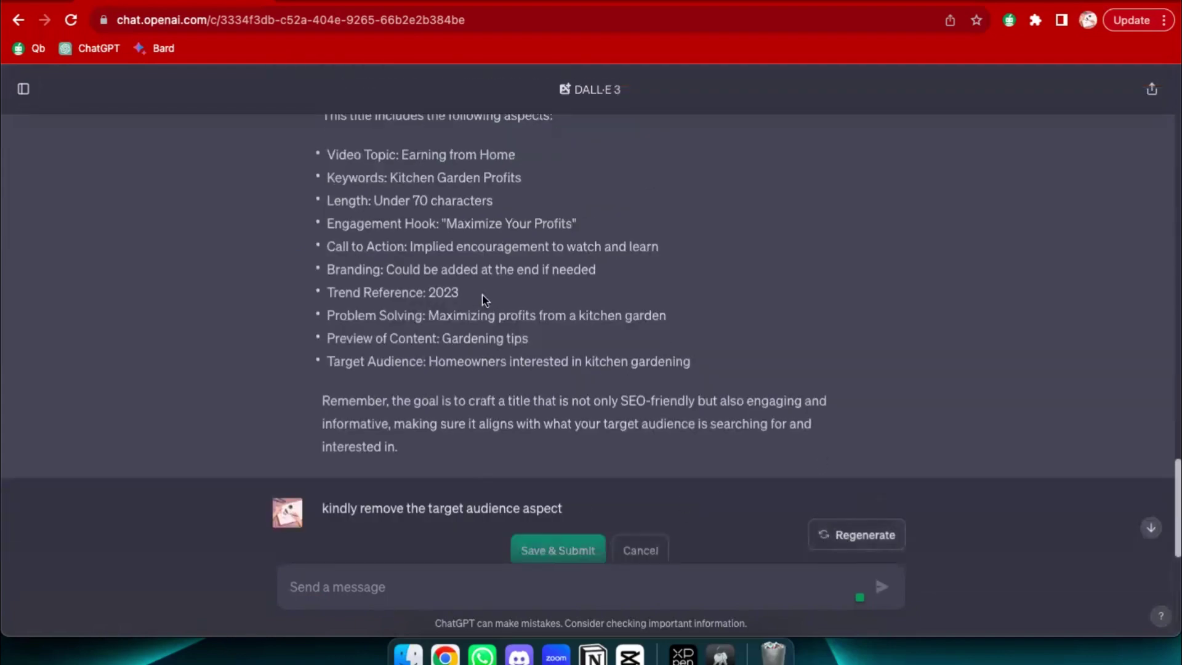
pyautogui.scroll(3, 483, 300)
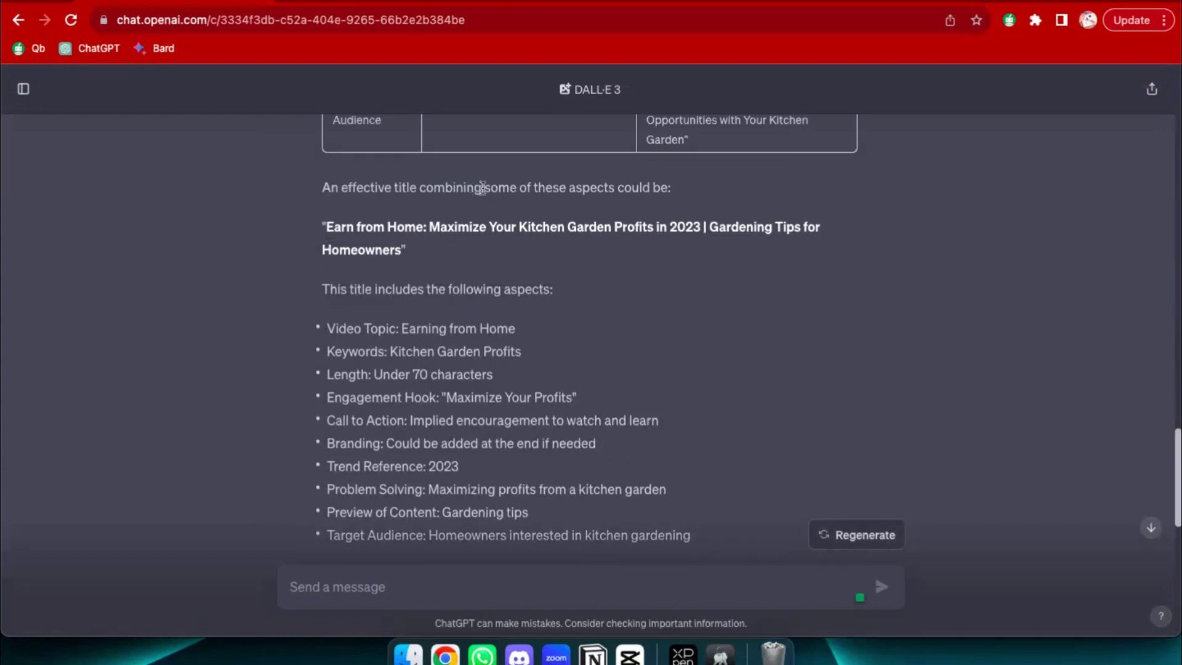
pyautogui.moveTo(320, 227); pyautogui.dragTo(403, 252)
pyautogui.press('super+c')
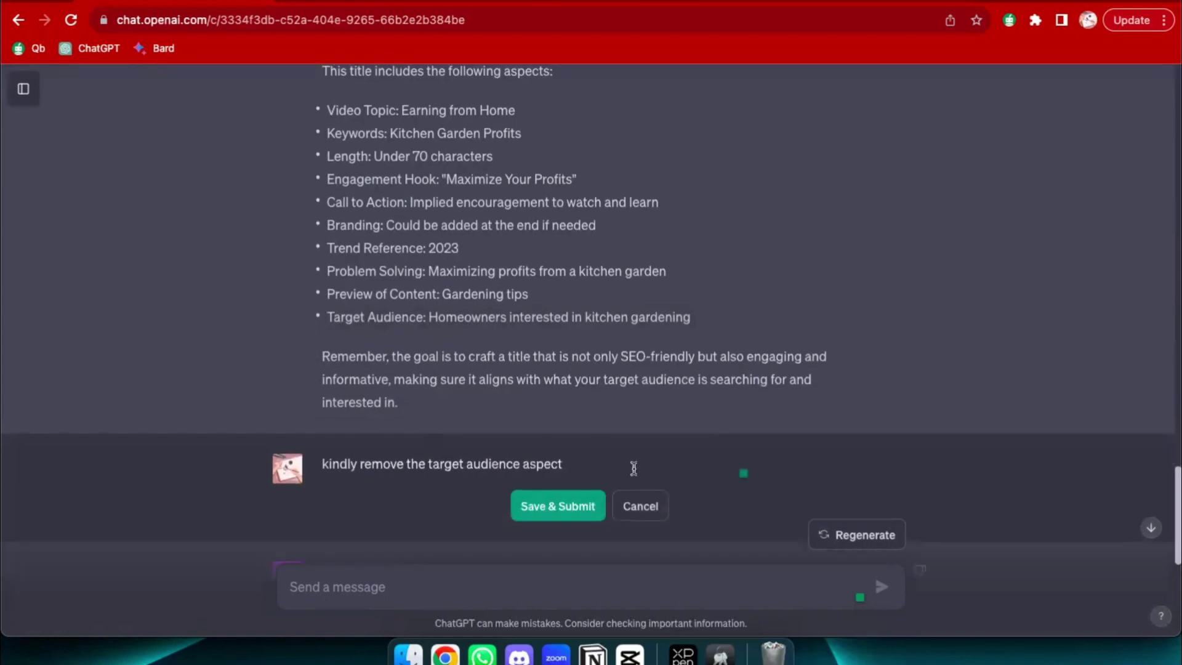
pyautogui.write('from following title')
pyautogui.hotkey('shift', 'Return')
pyautogui.press('super+v')
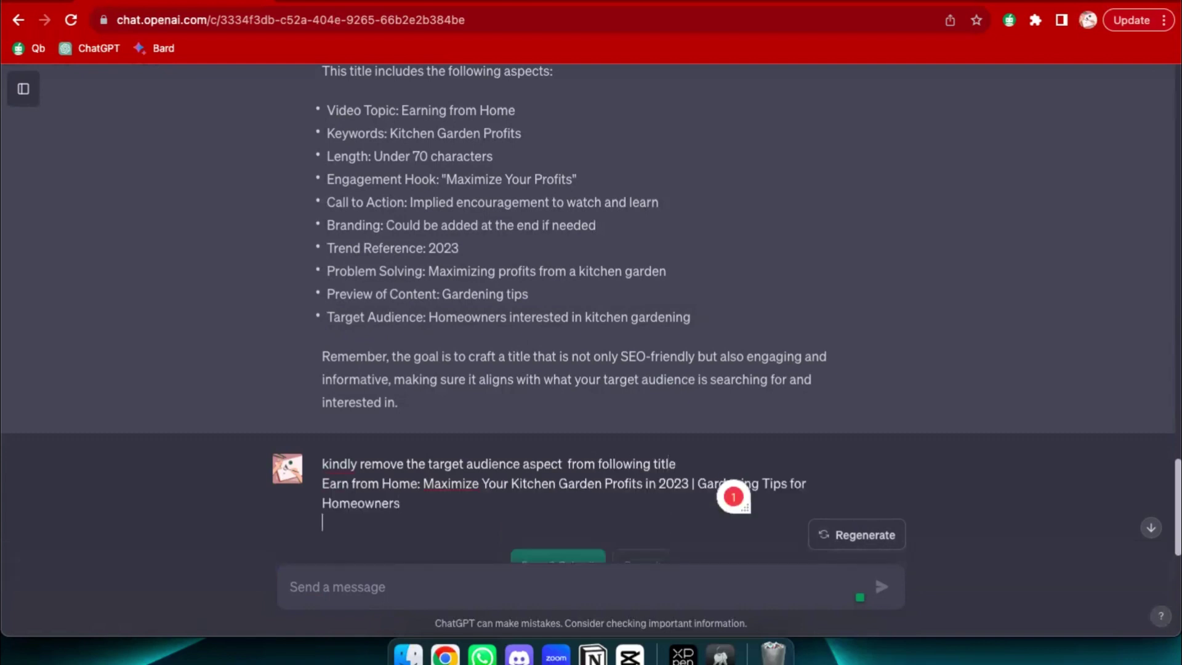
pyautogui.scroll(-3, 622, 440)
pyautogui.click(542, 367)
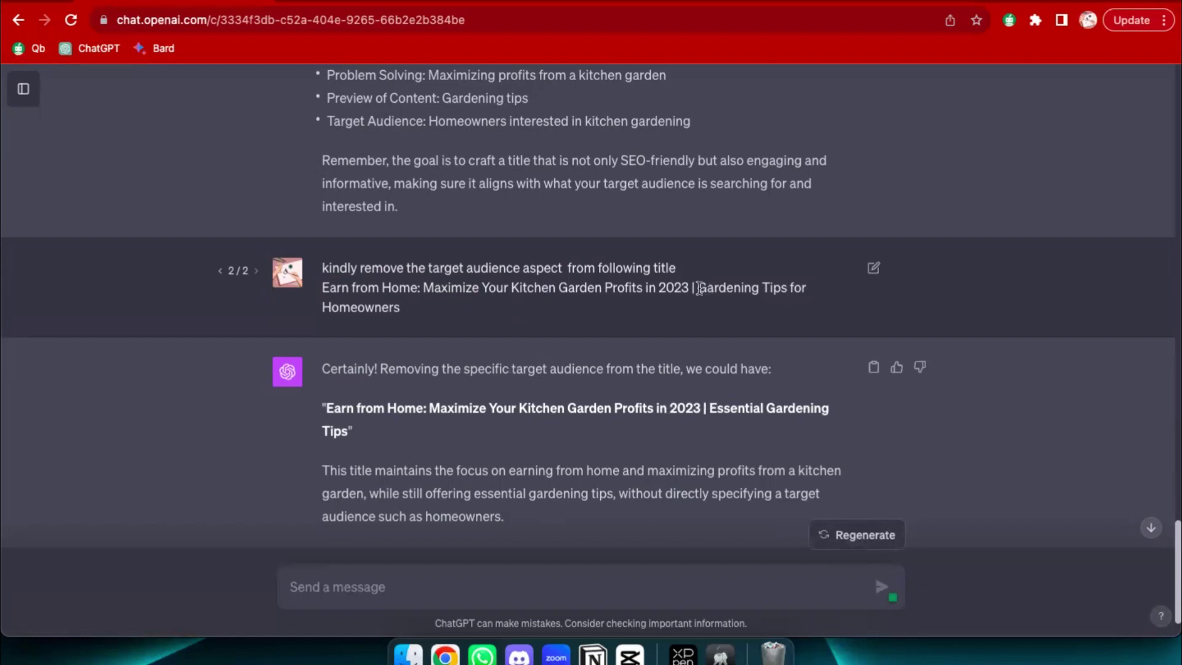
# - Compare the "Gardening Tips for Homeowners" ending in the edited request with the revised title, and look back over the kitchen garden aspect table
pyautogui.moveTo(698, 289); pyautogui.dragTo(750, 312)
pyautogui.click(383, 309)
pyautogui.scroll(10, 508, 442)
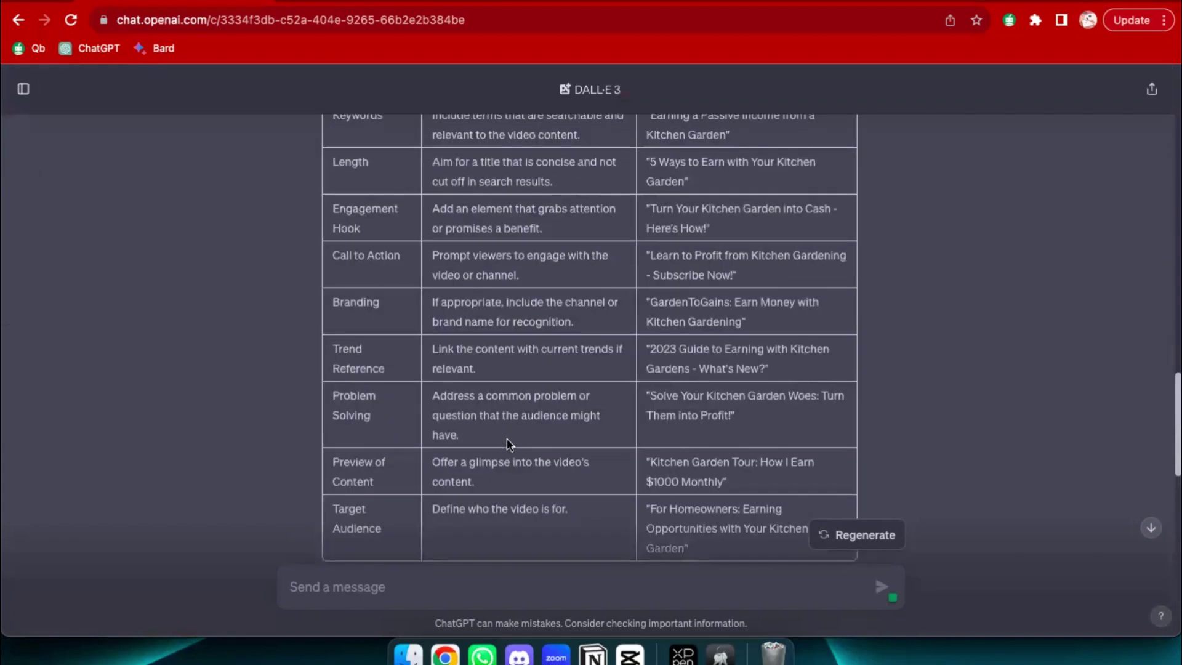
pyautogui.scroll(5, 508, 442)
pyautogui.scroll(-1, 508, 441)
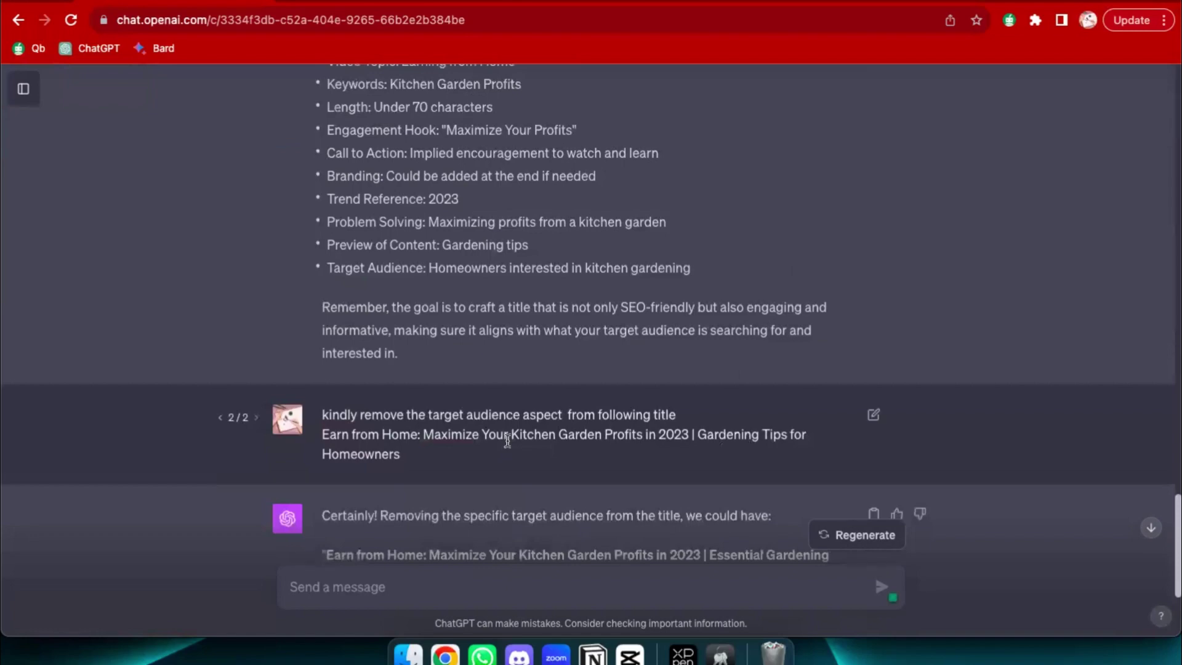
pyautogui.scroll(6, 507, 441)
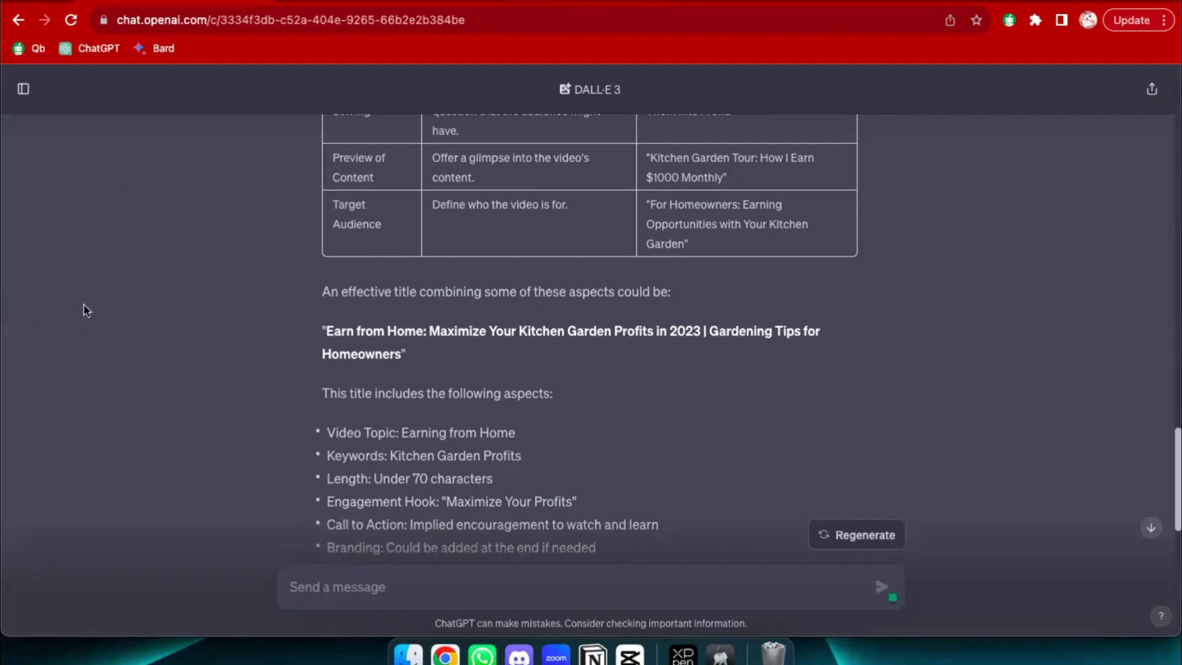
# - Handwrite "SEO" in large red letters across the suggested kitchen garden title and the end of its aspect table
pyautogui.moveTo(427, 229)
pyautogui.mouseDown()
pyautogui.moveTo(386, 331)
pyautogui.moveTo(383, 307)
pyautogui.mouseUp()
pyautogui.moveTo(509, 242); pyautogui.dragTo(513, 342)
pyautogui.moveTo(503, 221); pyautogui.dragTo(571, 217)
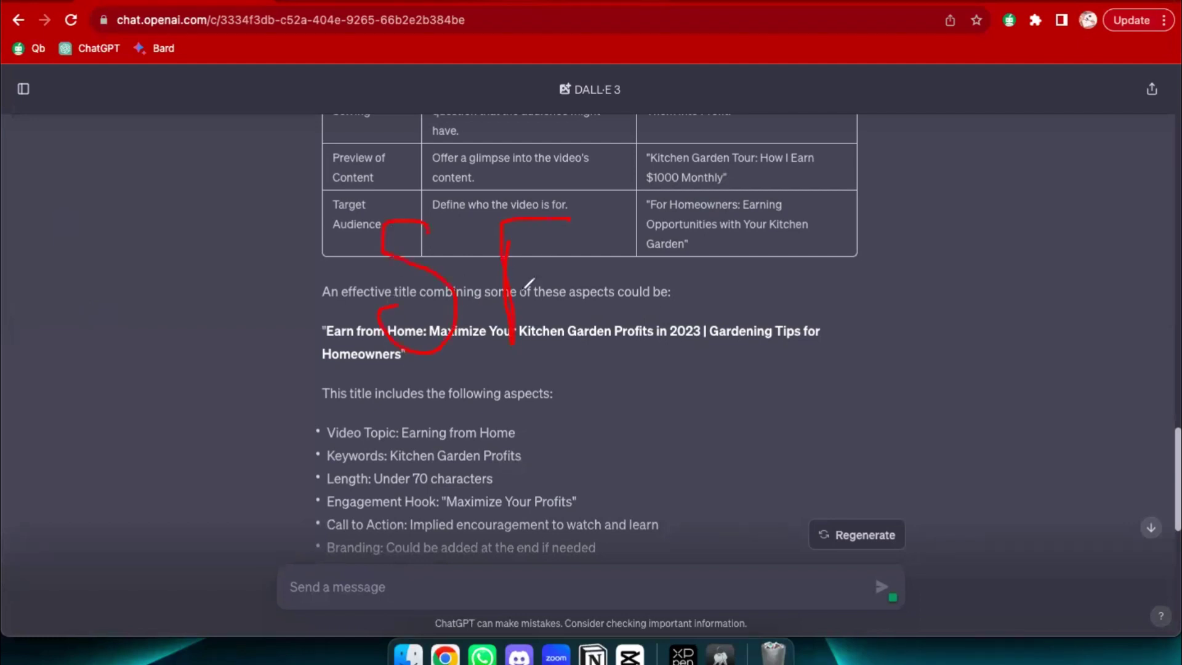
pyautogui.moveTo(530, 290); pyautogui.dragTo(572, 295)
pyautogui.moveTo(523, 338); pyautogui.dragTo(603, 338)
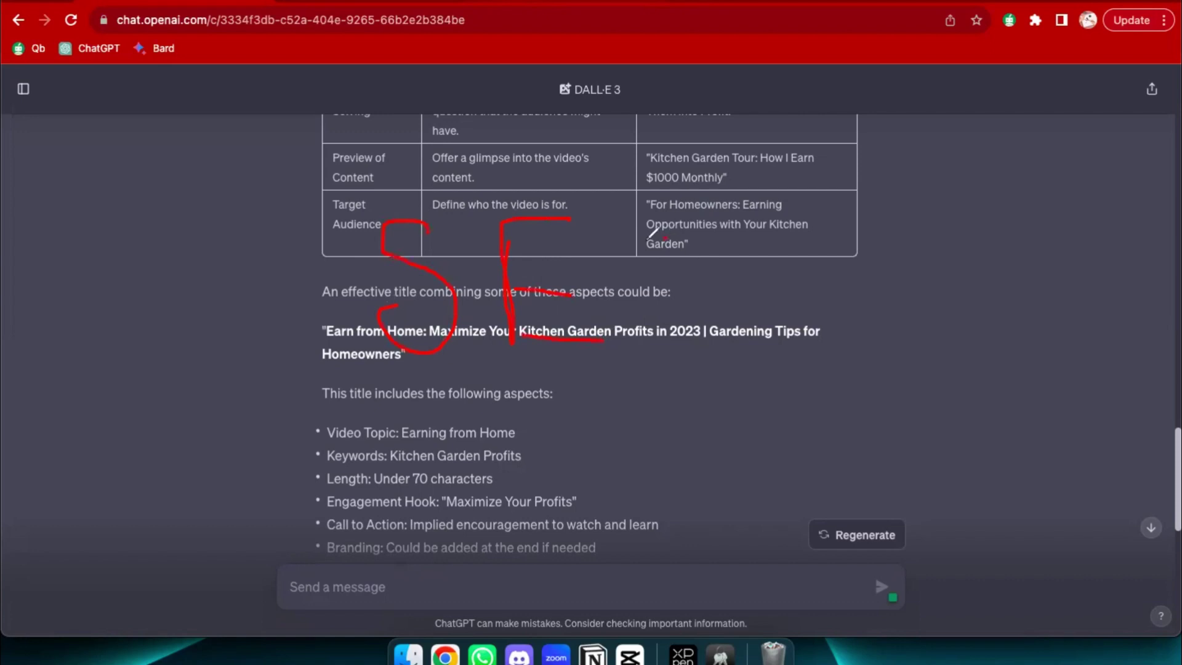
pyautogui.moveTo(667, 237); pyautogui.dragTo(700, 301)
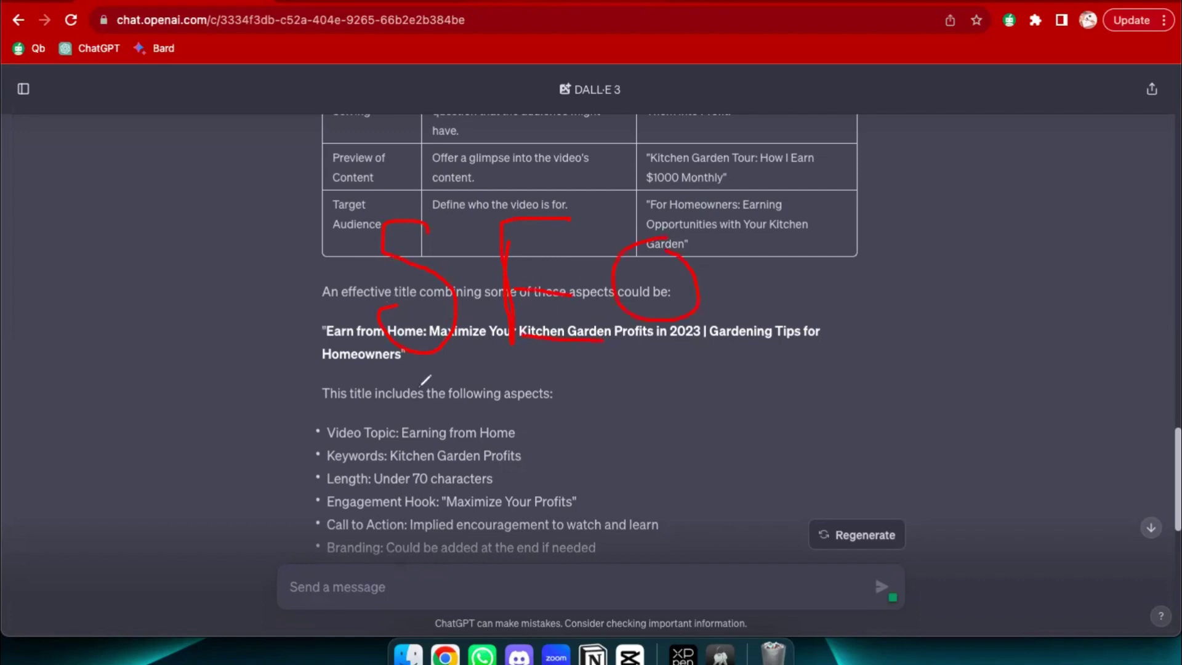
# - Handwrite "Human - Pasat" in red below the "SEO" lettering, across the list of included aspects
pyautogui.moveTo(421, 407)
pyautogui.mouseDown()
pyautogui.moveTo(421, 487)
pyautogui.moveTo(457, 444)
pyautogui.moveTo(458, 483)
pyautogui.moveTo(707, 459)
pyautogui.mouseUp()
pyautogui.moveTo(733, 435)
pyautogui.mouseDown()
pyautogui.moveTo(735, 480)
pyautogui.moveTo(758, 453)
pyautogui.mouseUp()
pyautogui.moveTo(844, 448)
pyautogui.mouseDown()
pyautogui.moveTo(857, 459)
pyautogui.moveTo(878, 427)
pyautogui.moveTo(905, 463)
pyautogui.mouseUp()
pyautogui.moveTo(939, 442); pyautogui.dragTo(941, 440)
pyautogui.moveTo(984, 404)
pyautogui.mouseDown()
pyautogui.moveTo(983, 461)
pyautogui.moveTo(1012, 447)
pyautogui.mouseUp()
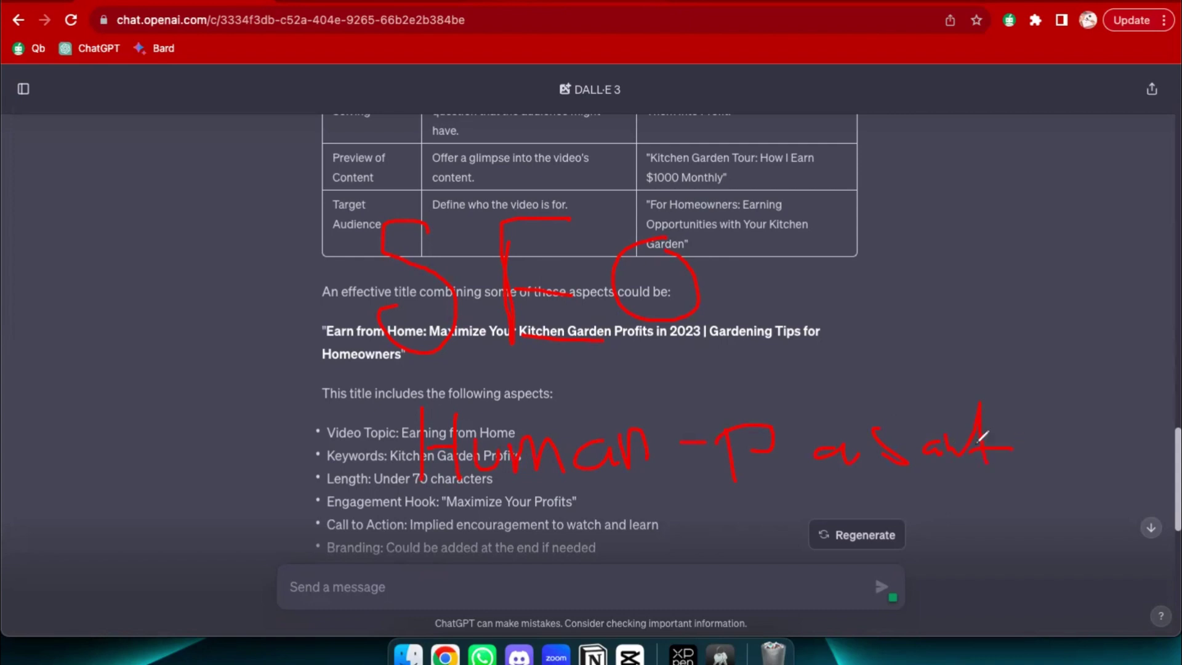
# - Draw red frames around the handwritten "Human" line and around the "SEO" lettering above it
pyautogui.moveTo(977, 374)
pyautogui.mouseDown()
pyautogui.moveTo(561, 379)
pyautogui.moveTo(416, 501)
pyautogui.moveTo(946, 500)
pyautogui.moveTo(1003, 368)
pyautogui.mouseUp()
pyautogui.moveTo(683, 196)
pyautogui.mouseDown()
pyautogui.moveTo(312, 185)
pyautogui.moveTo(370, 371)
pyautogui.mouseUp()
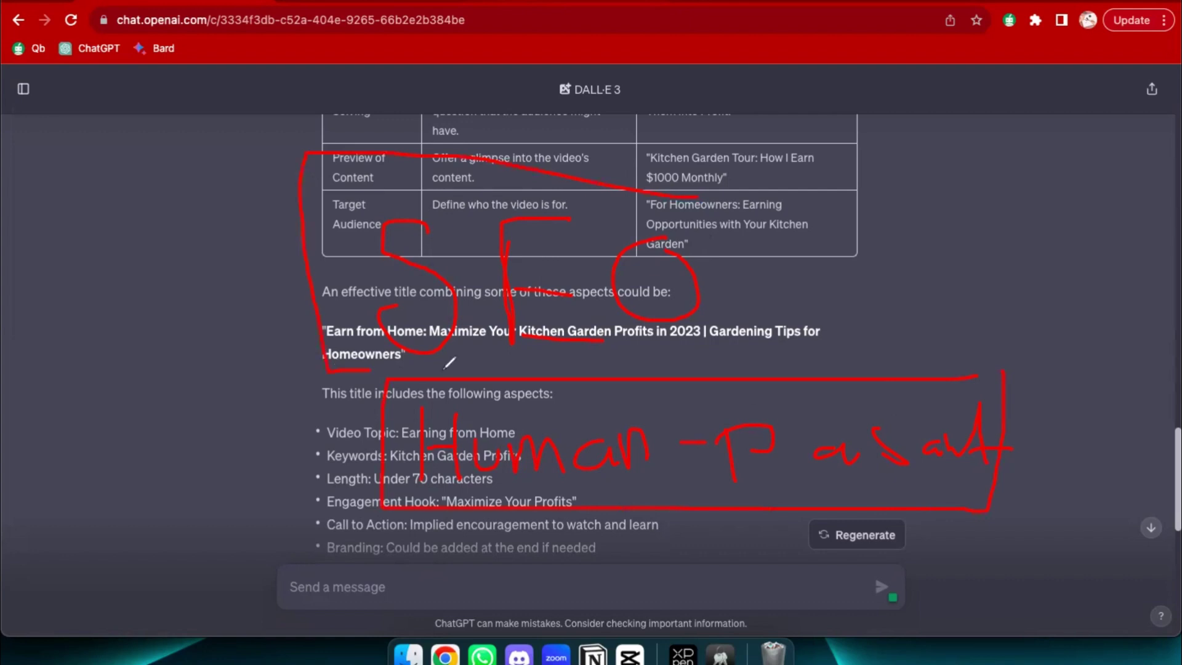
pyautogui.moveTo(746, 374); pyautogui.dragTo(640, 178)
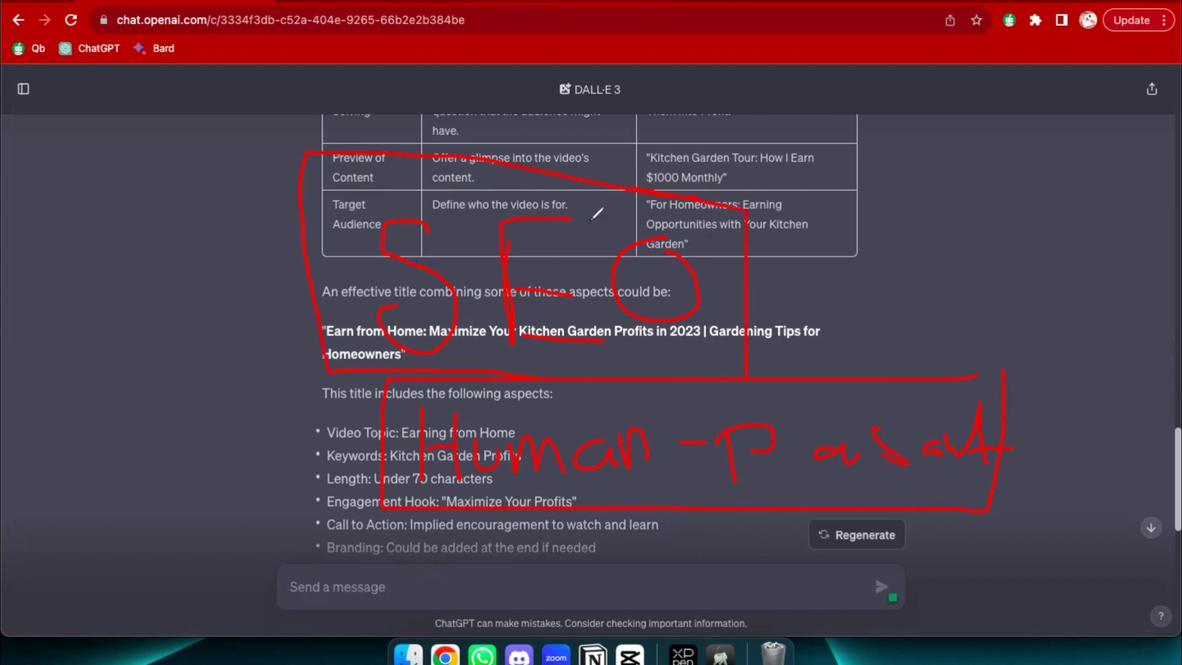